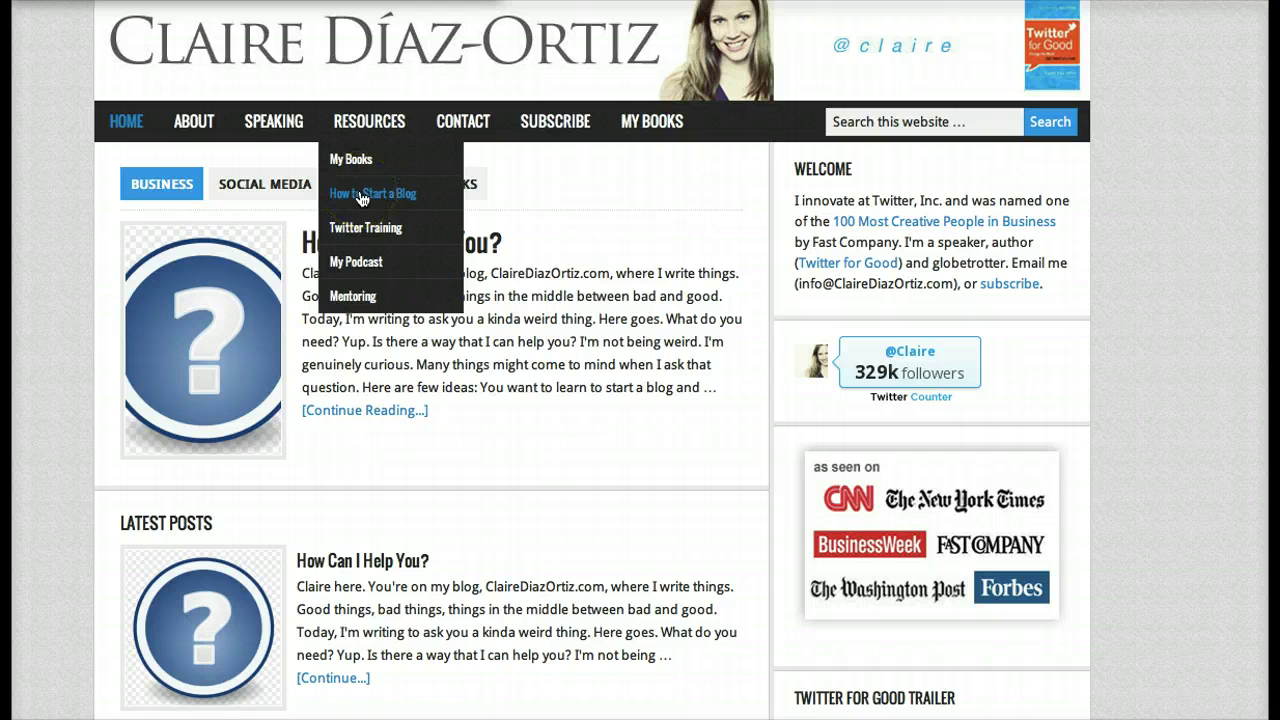
Open the 'How to Start a Blog' post from the site's Resources menu.
click(362, 198)
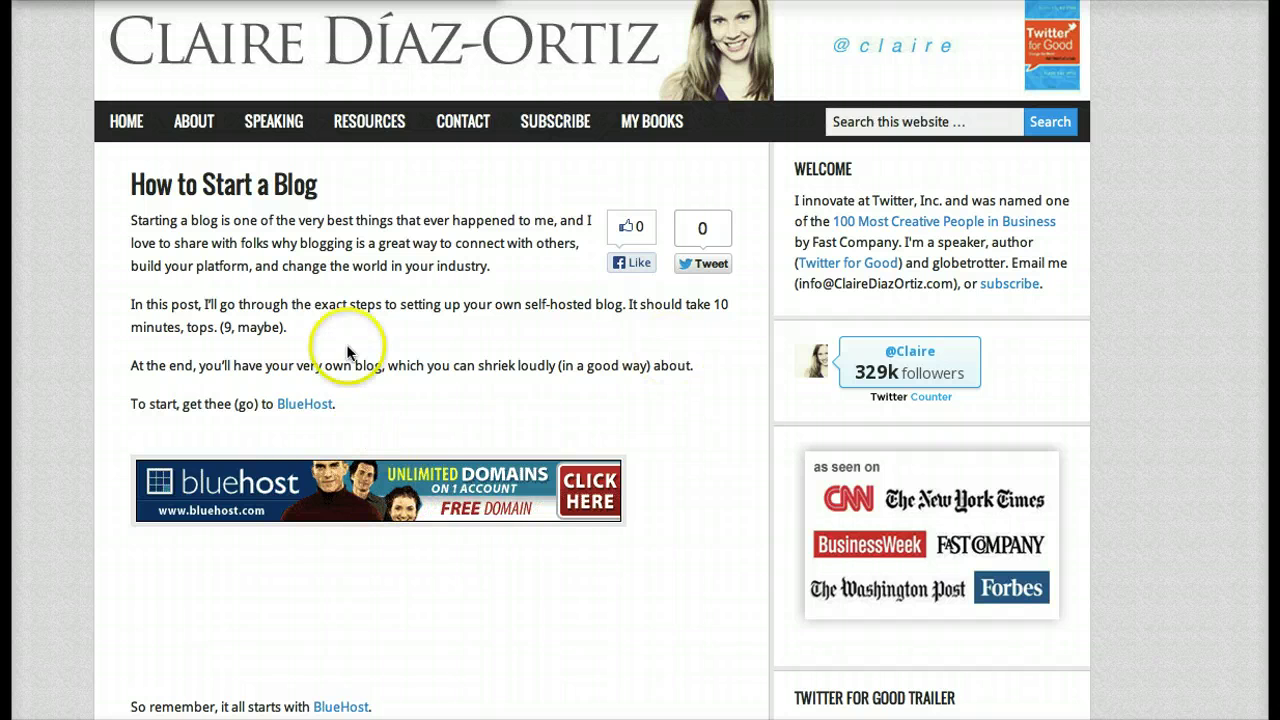
Follow the Bluehost link, start sign-up and check the new domain thebestblogontheplanet.com.
click(312, 490)
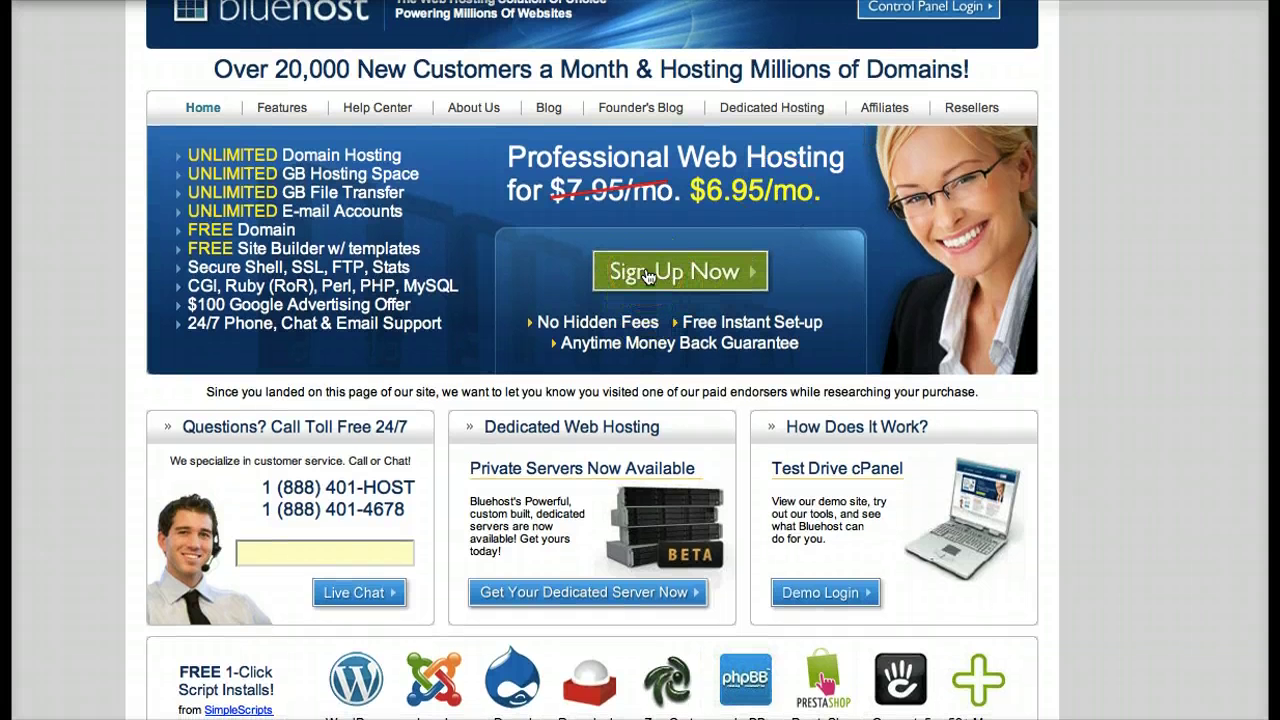
click(648, 277)
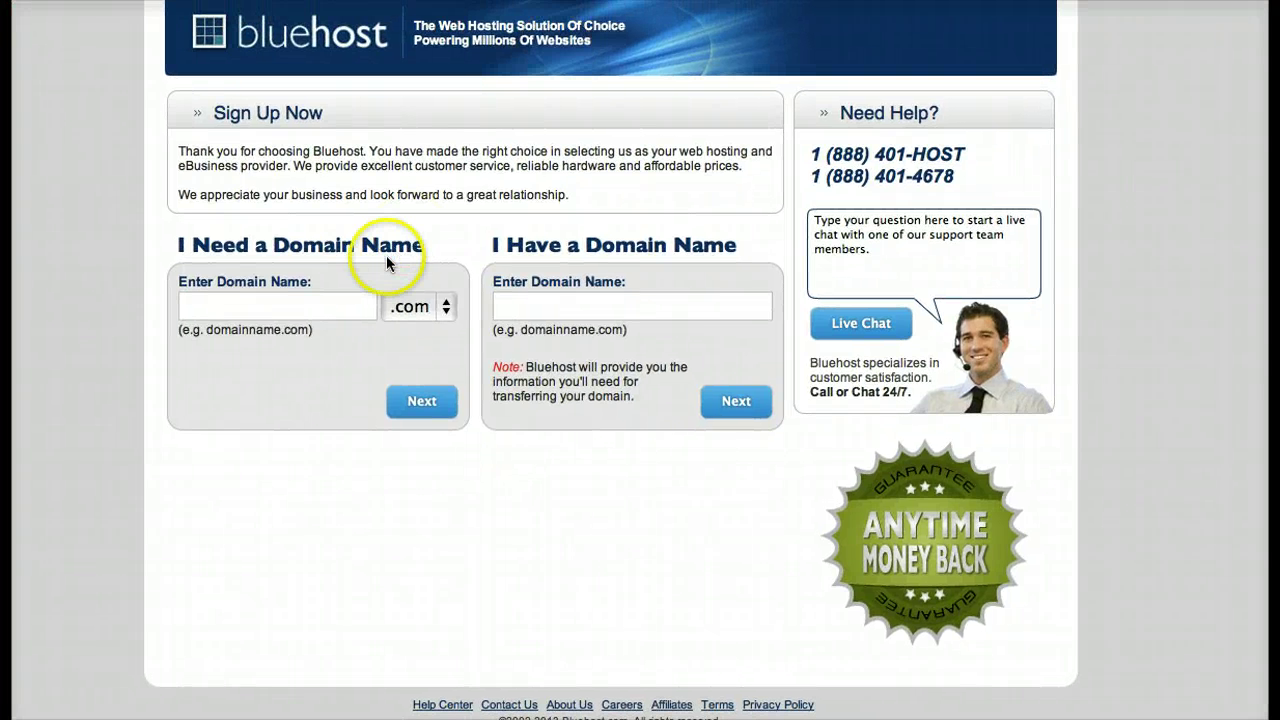
click(347, 305)
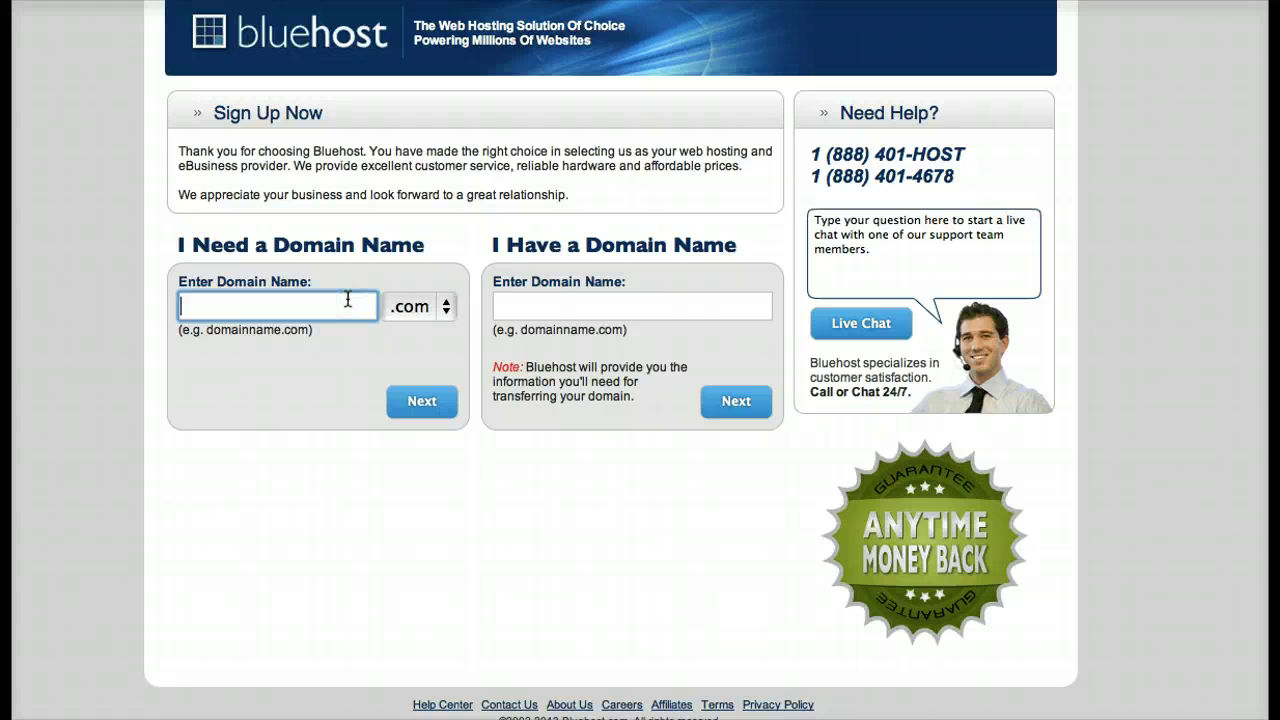
text(the)
text(bestbl)
text(ogon)
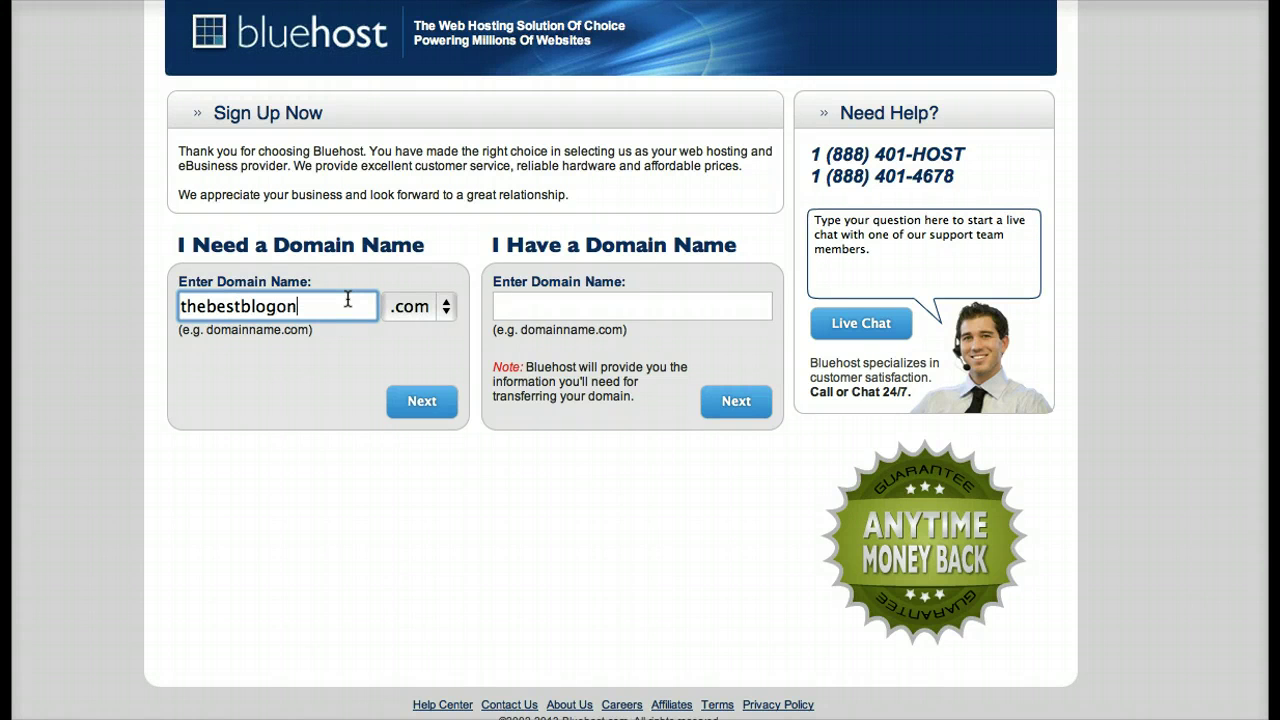
text(theplanet)
click(424, 401)
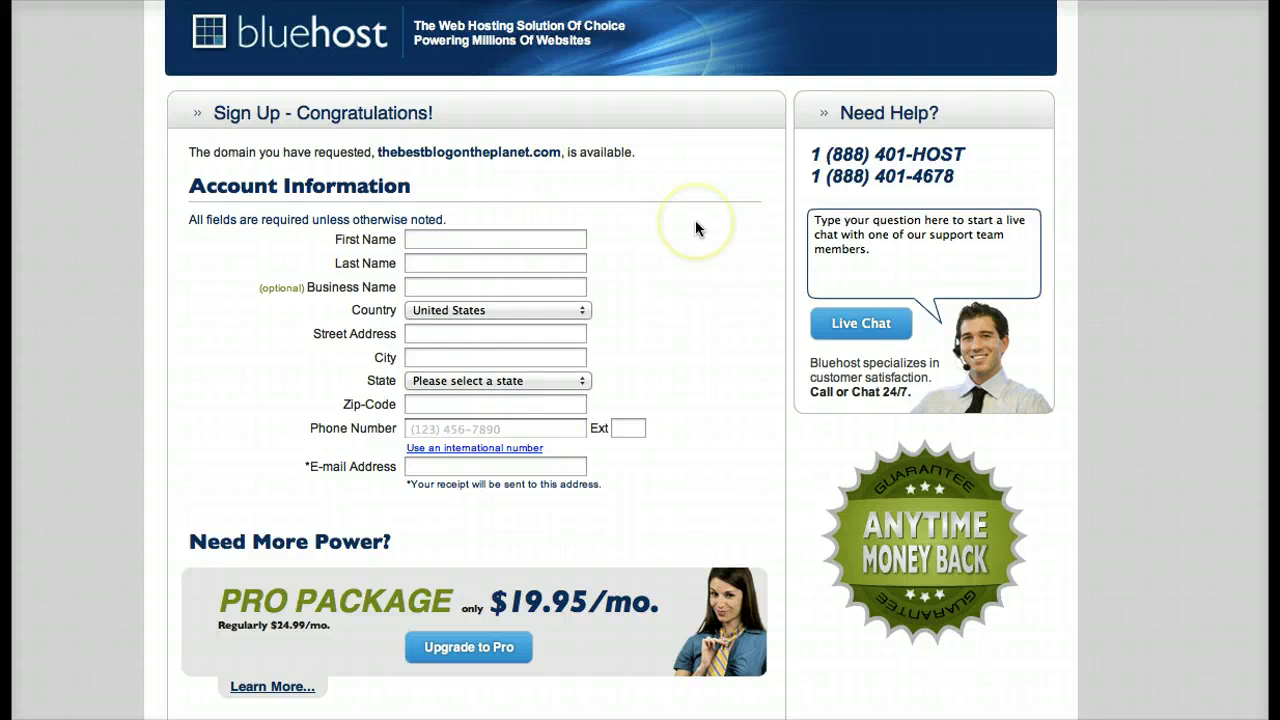
Choose the 24 Month Price account plan in the sign-up form.
scroll(695, 222, down, 1)
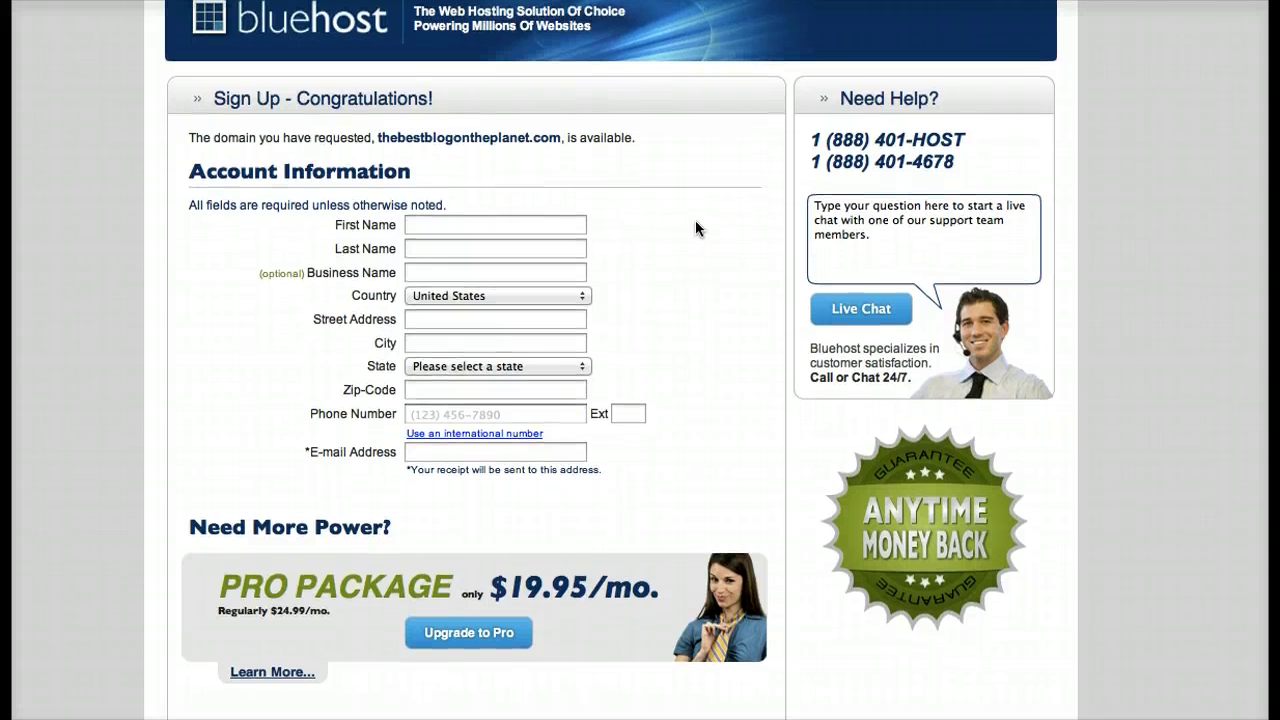
scroll(696, 222, down, 1)
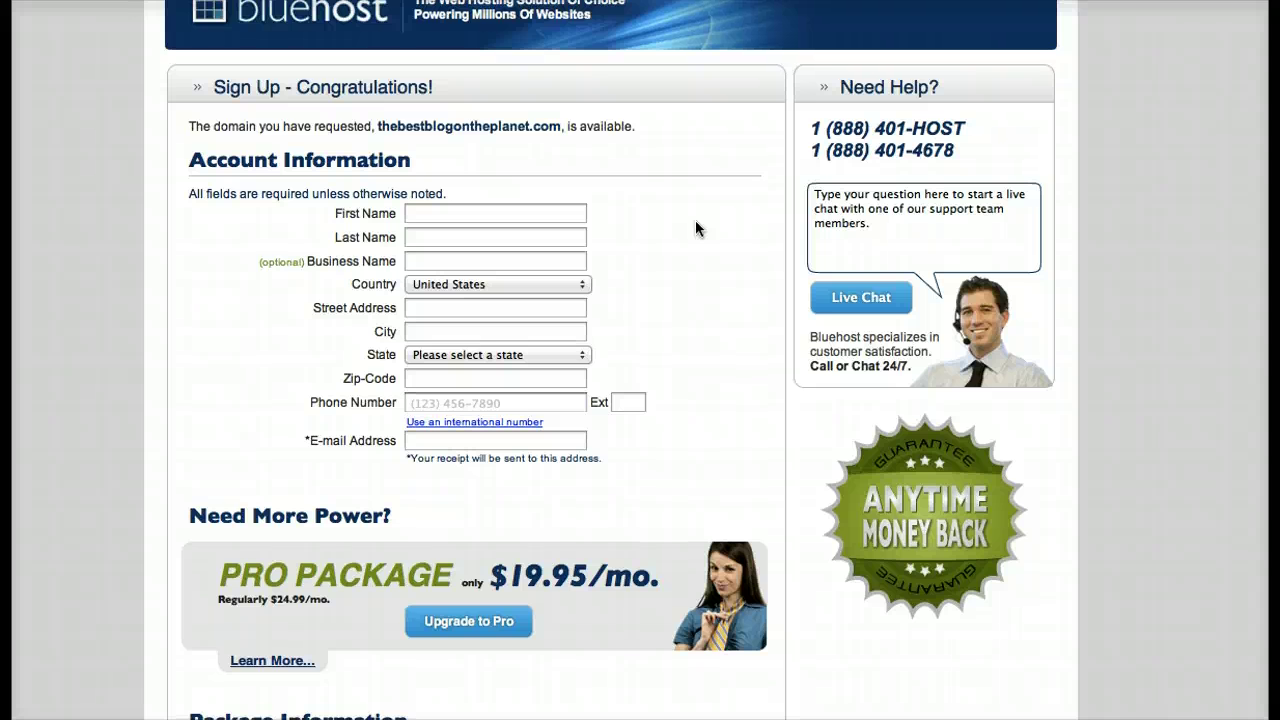
scroll(696, 228, down, 2)
scroll(696, 228, down, 2)
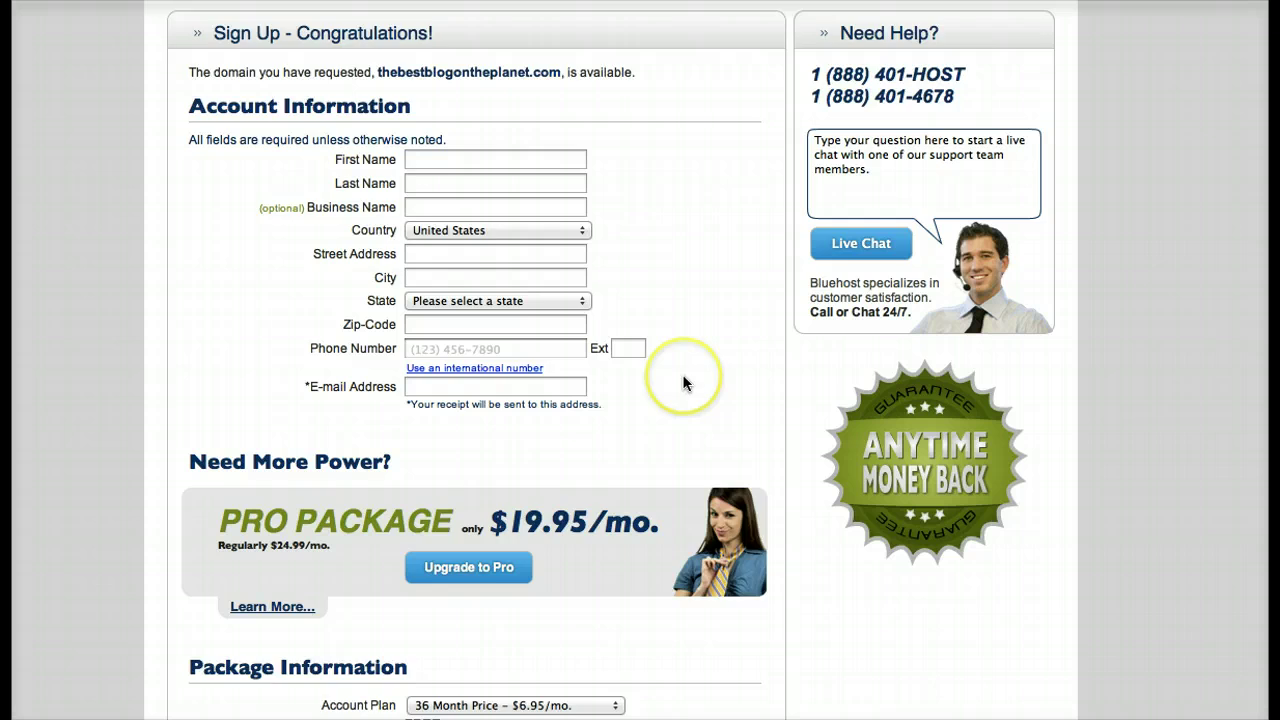
scroll(683, 381, down, 10)
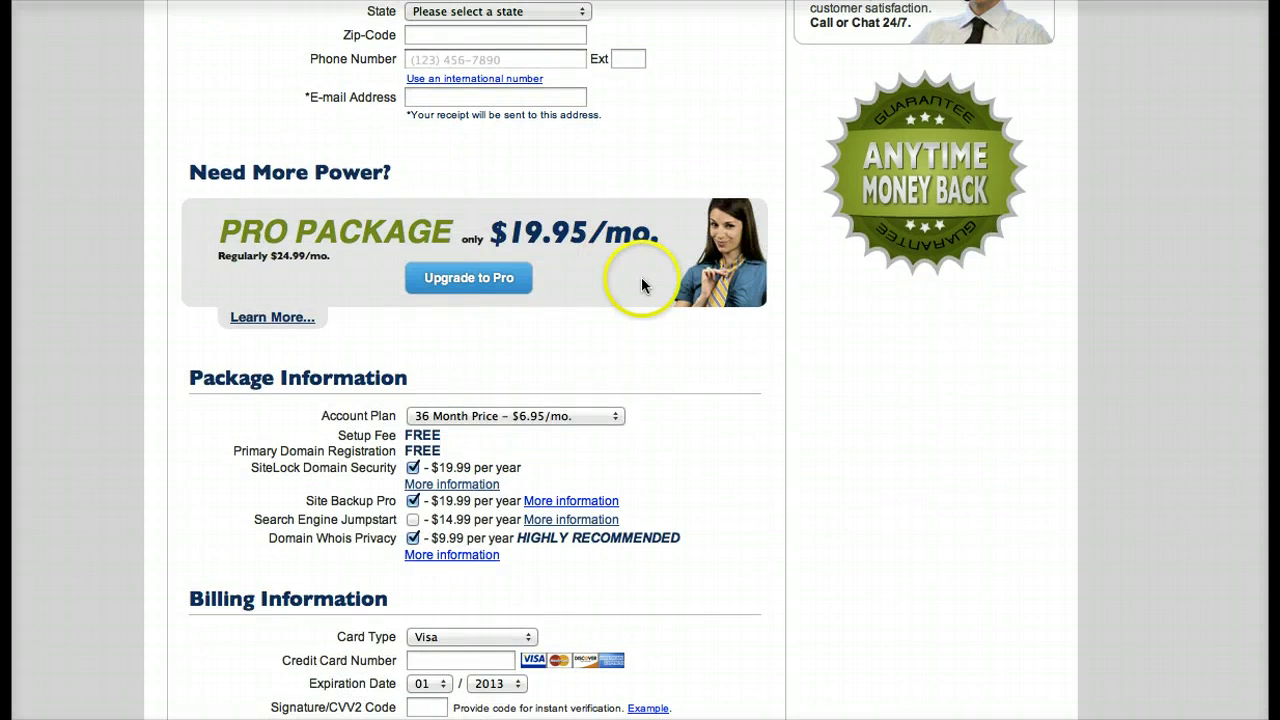
scroll(665, 311, down, 3)
scroll(665, 311, down, 4)
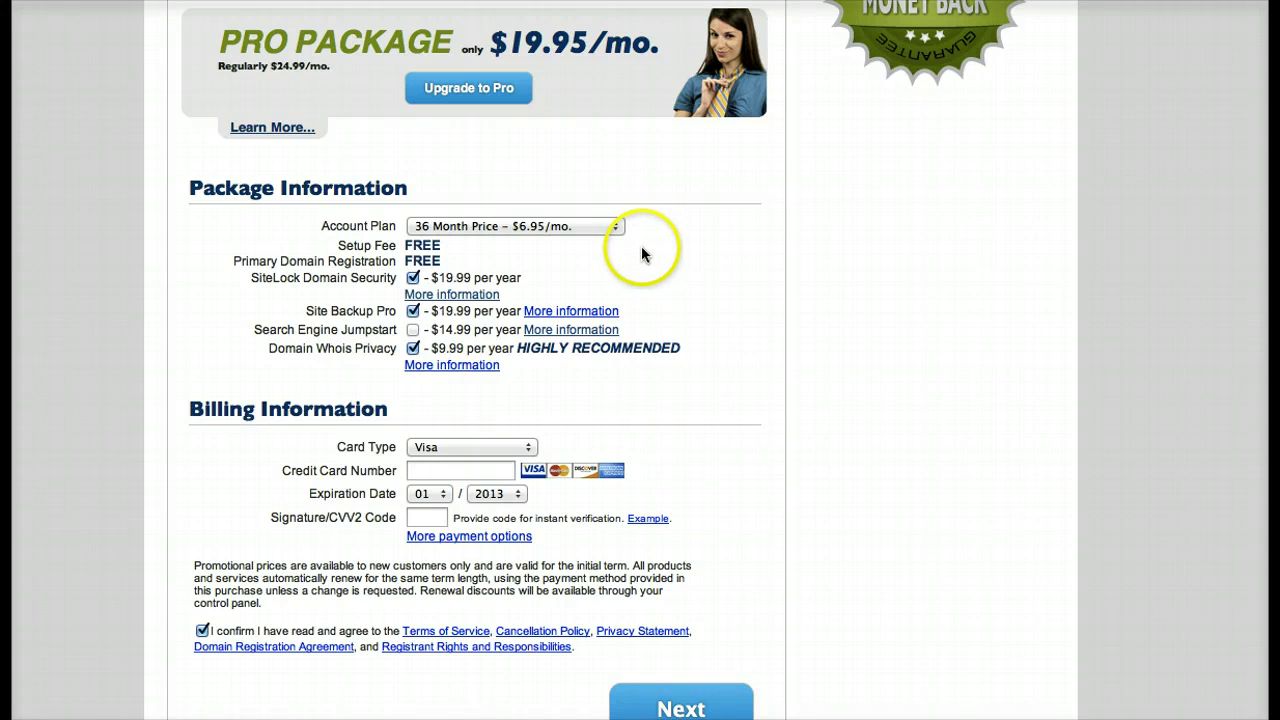
click(616, 227)
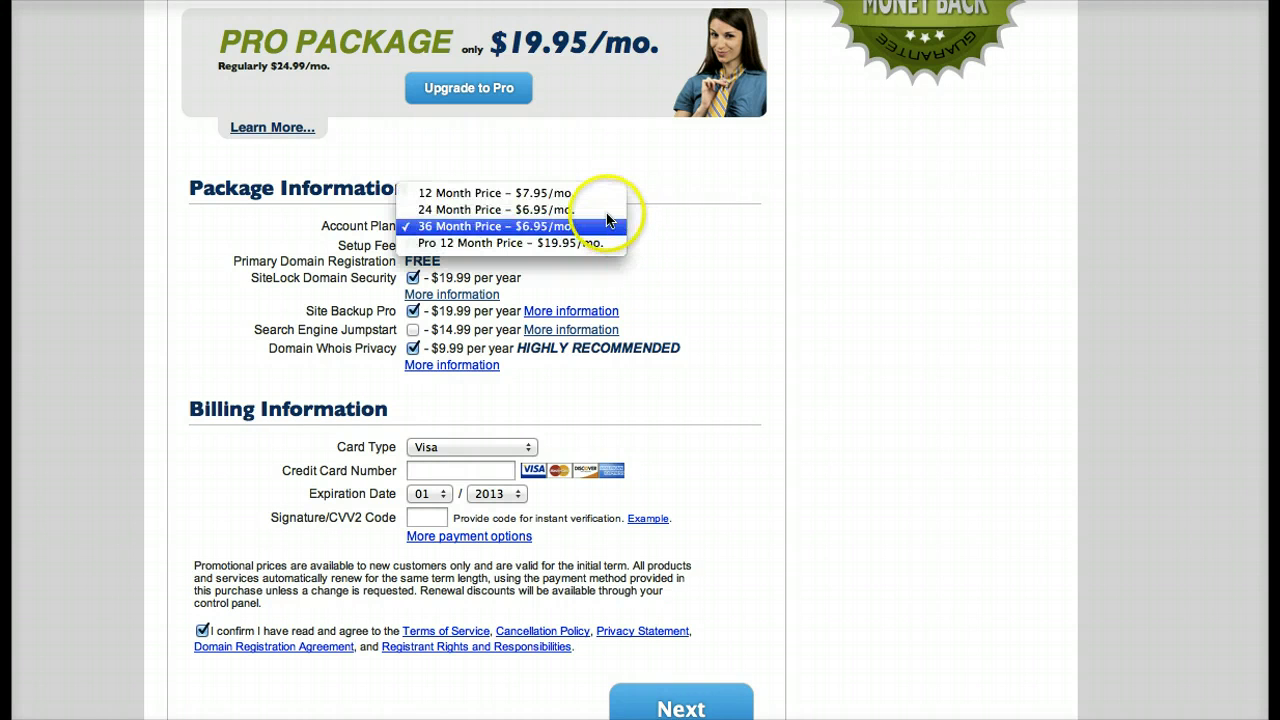
click(610, 210)
scroll(697, 267, down, 2)
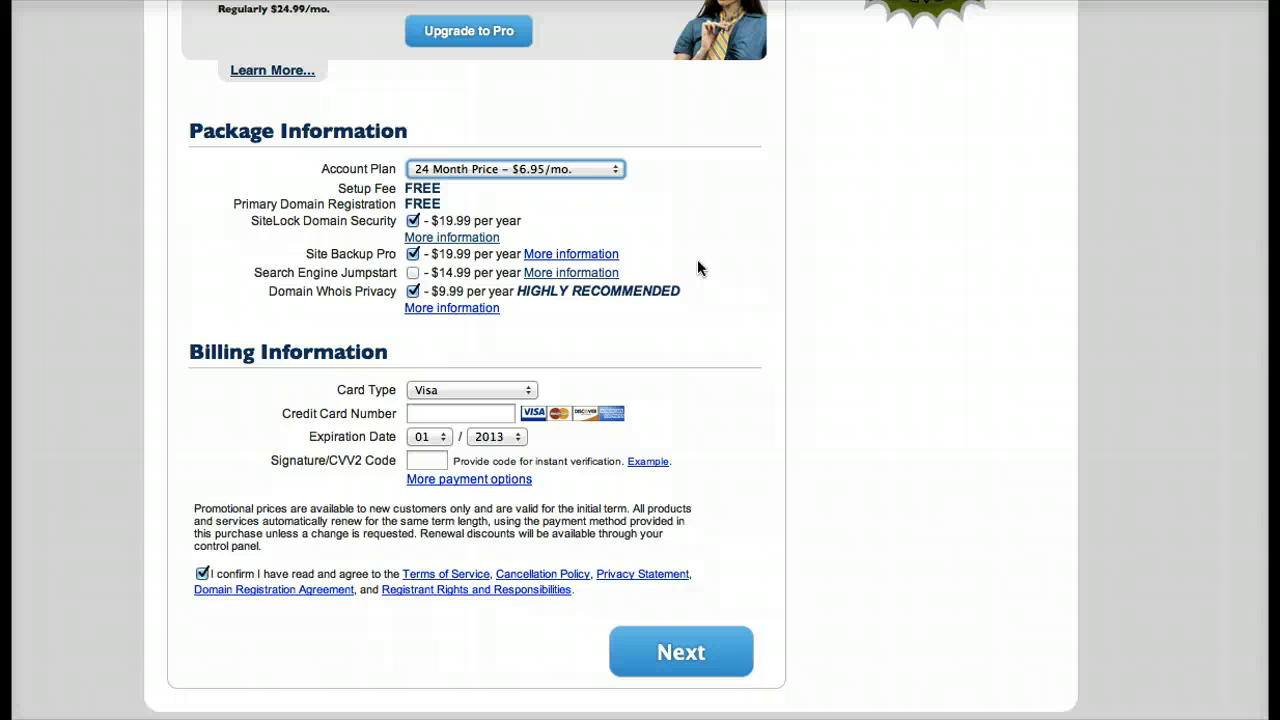
Remove the SiteLock, Site Backup Pro and Domain Whois Privacy add-ons and submit the account details.
click(686, 223)
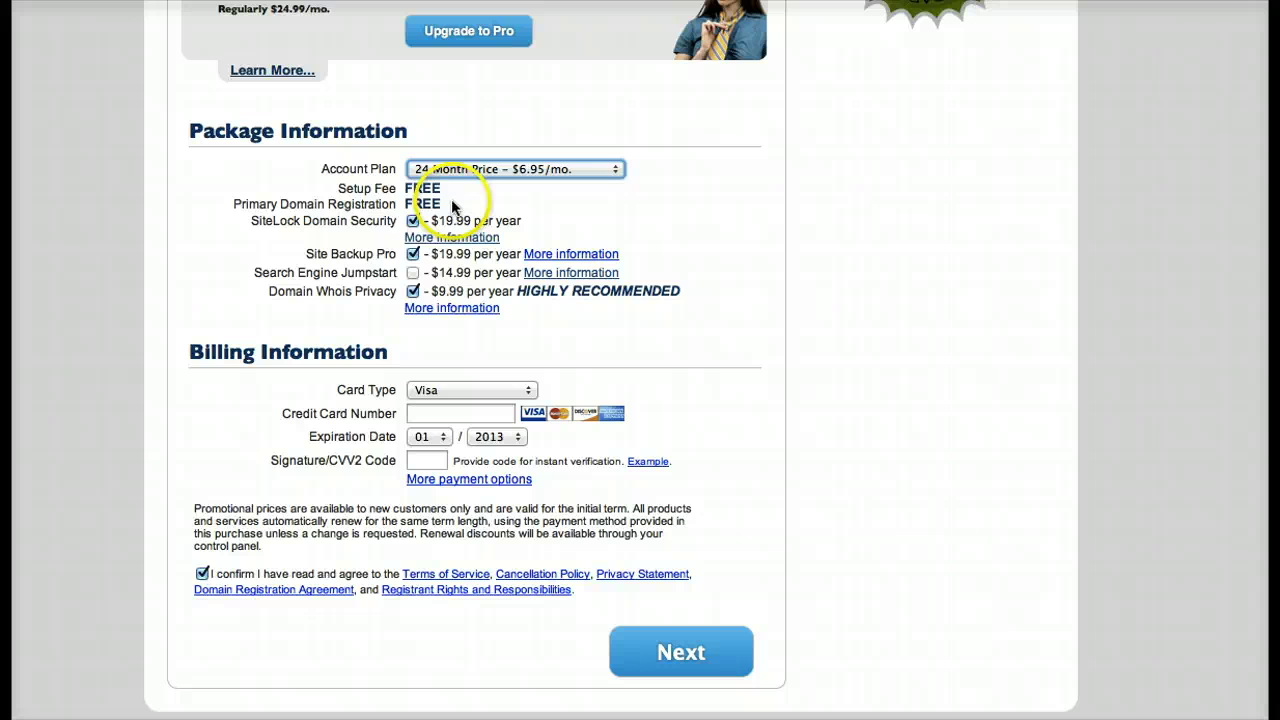
click(412, 222)
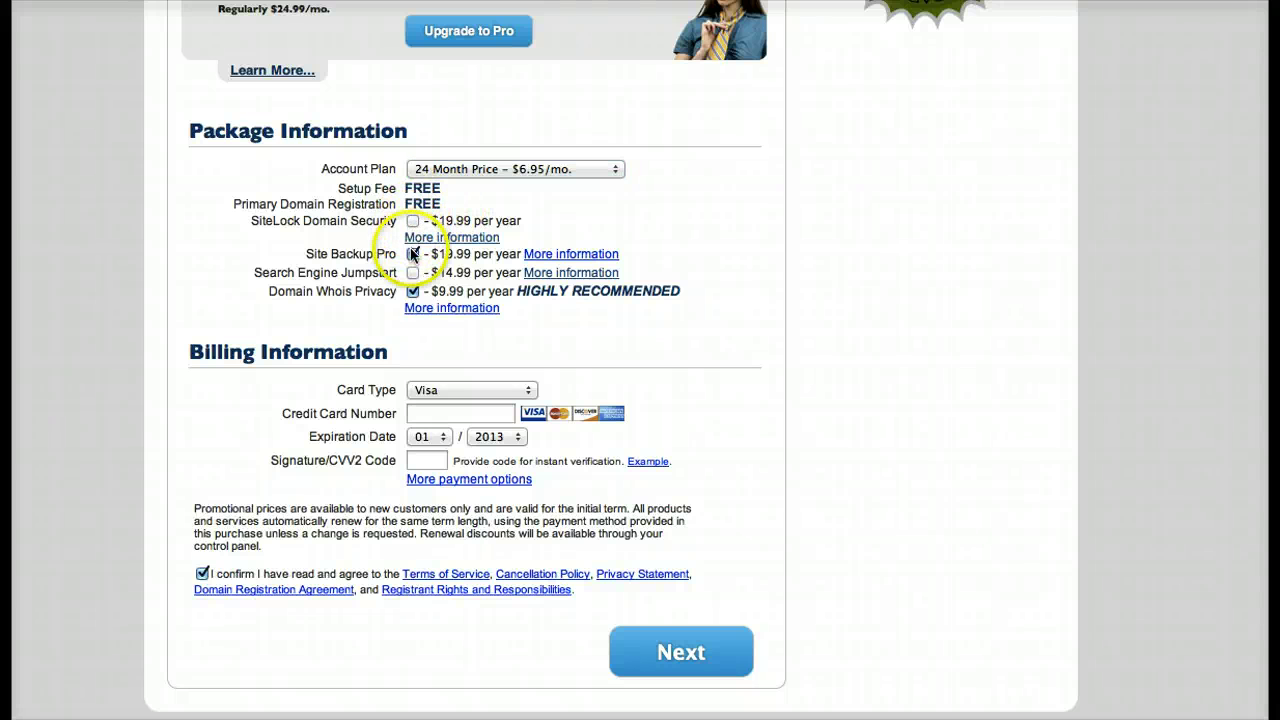
click(412, 255)
click(413, 292)
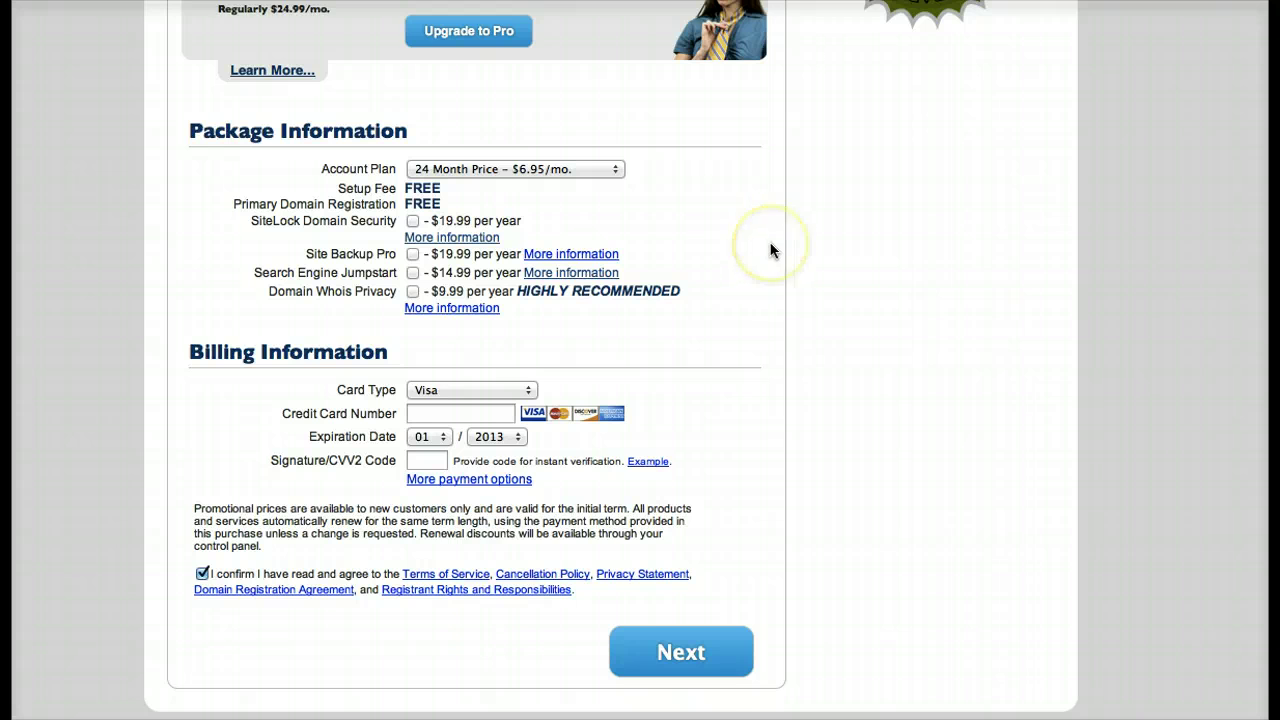
scroll(770, 250, down, 1)
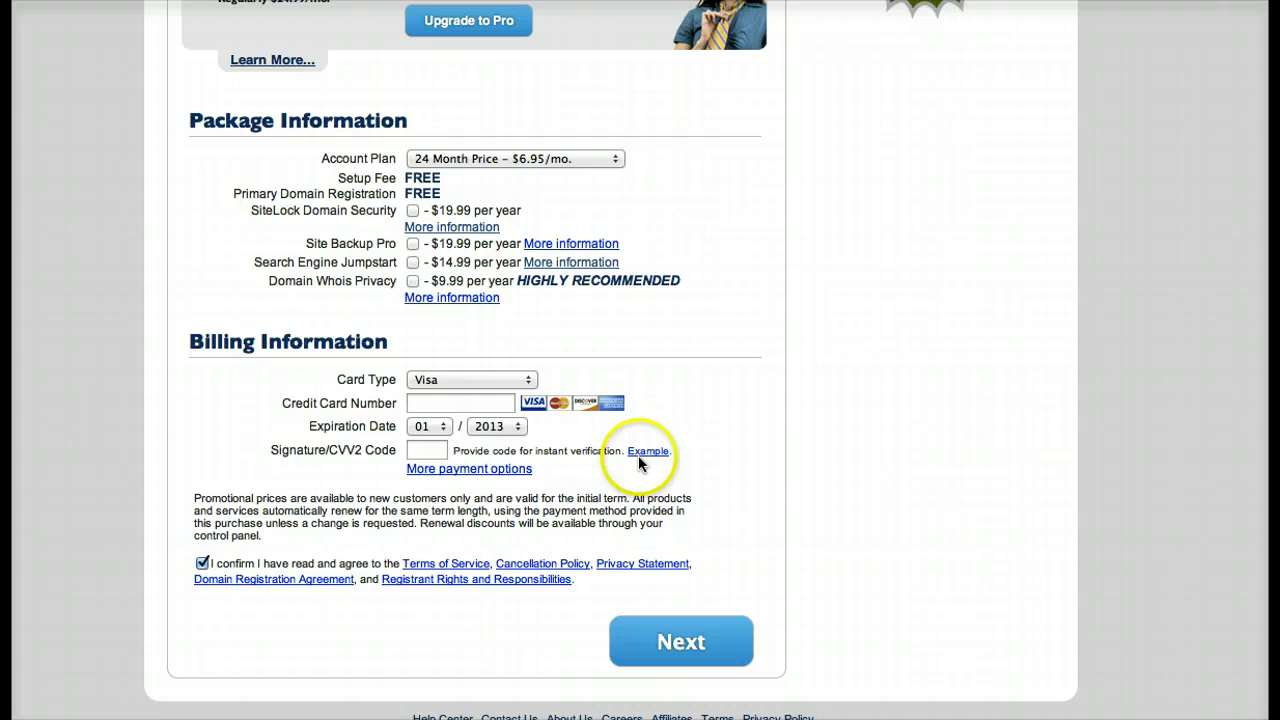
click(677, 640)
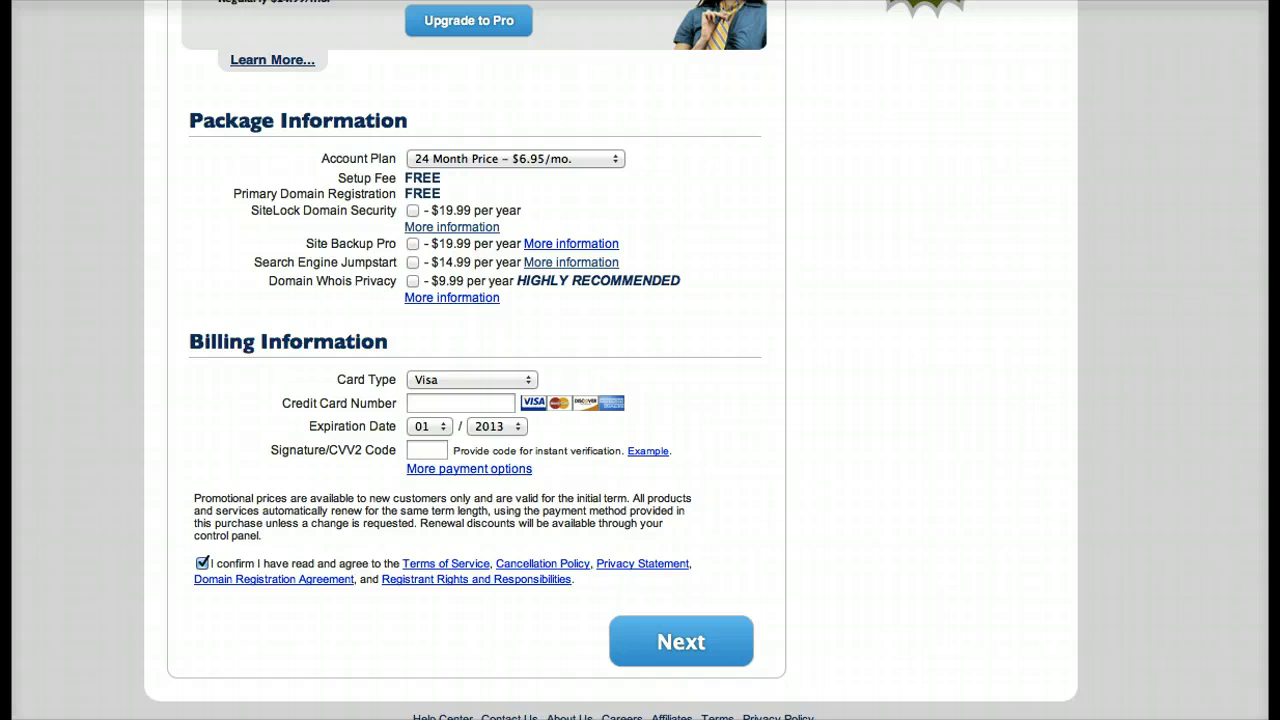
Decline all upgrade offers, keeping a $0.00 upgrade total, and complete the order.
scroll(100, 544, down, 1)
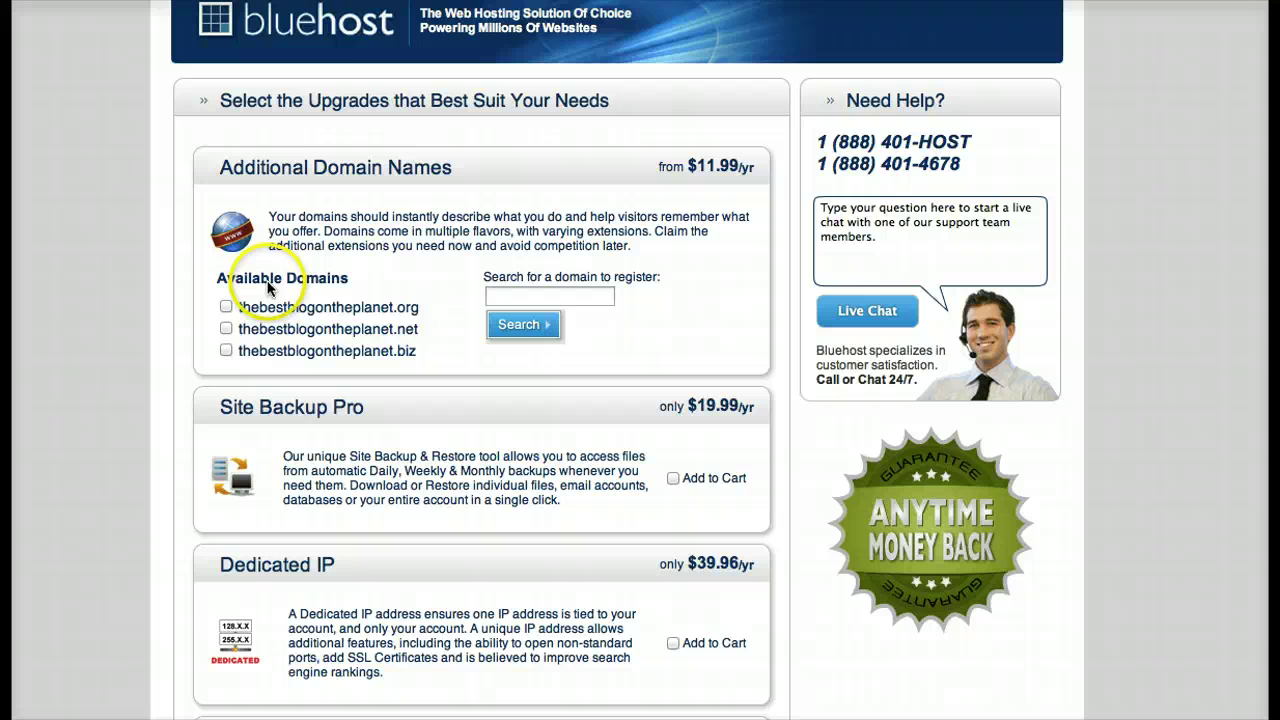
scroll(410, 244, down, 1)
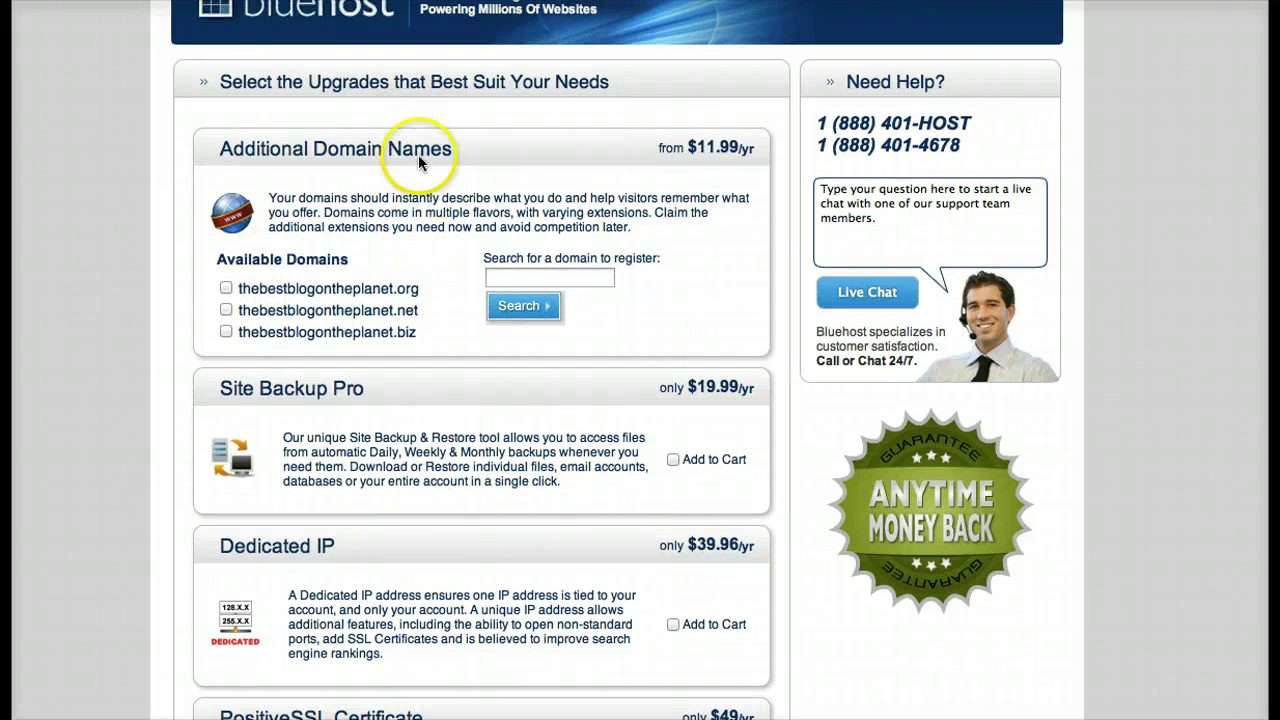
scroll(425, 222, down, 3)
scroll(425, 222, down, 3)
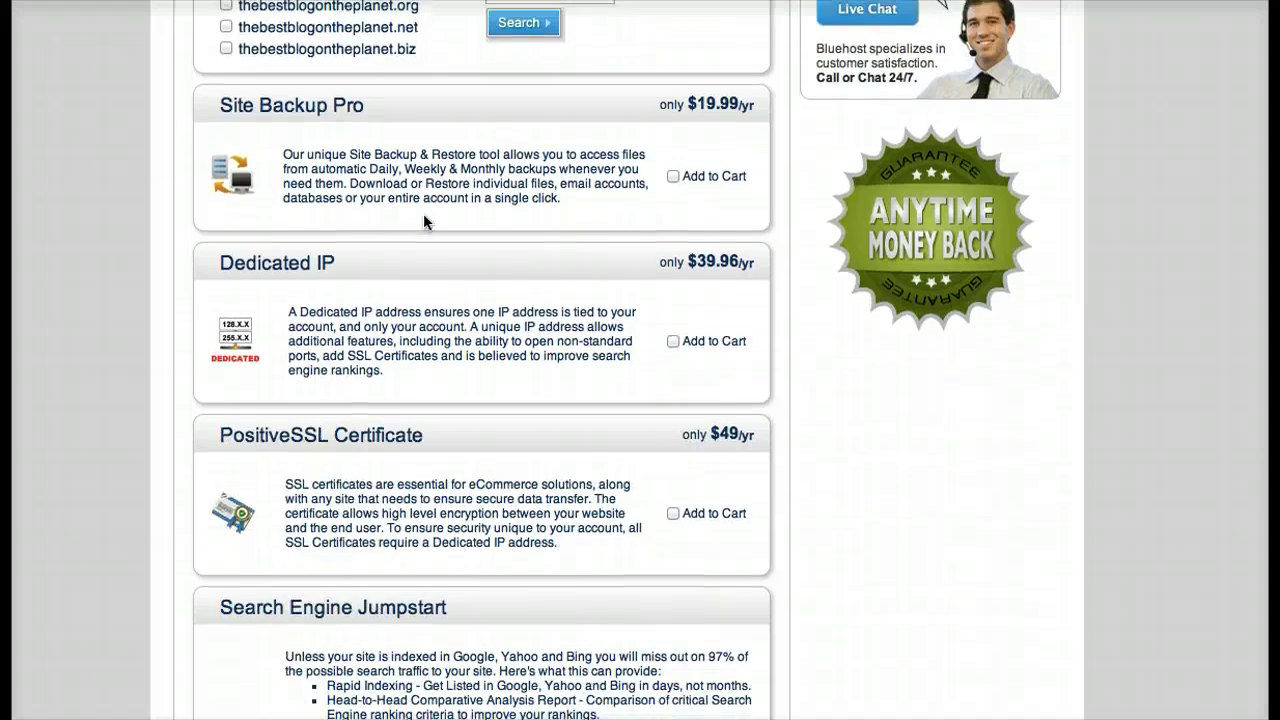
scroll(425, 222, down, 5)
scroll(423, 213, down, 10)
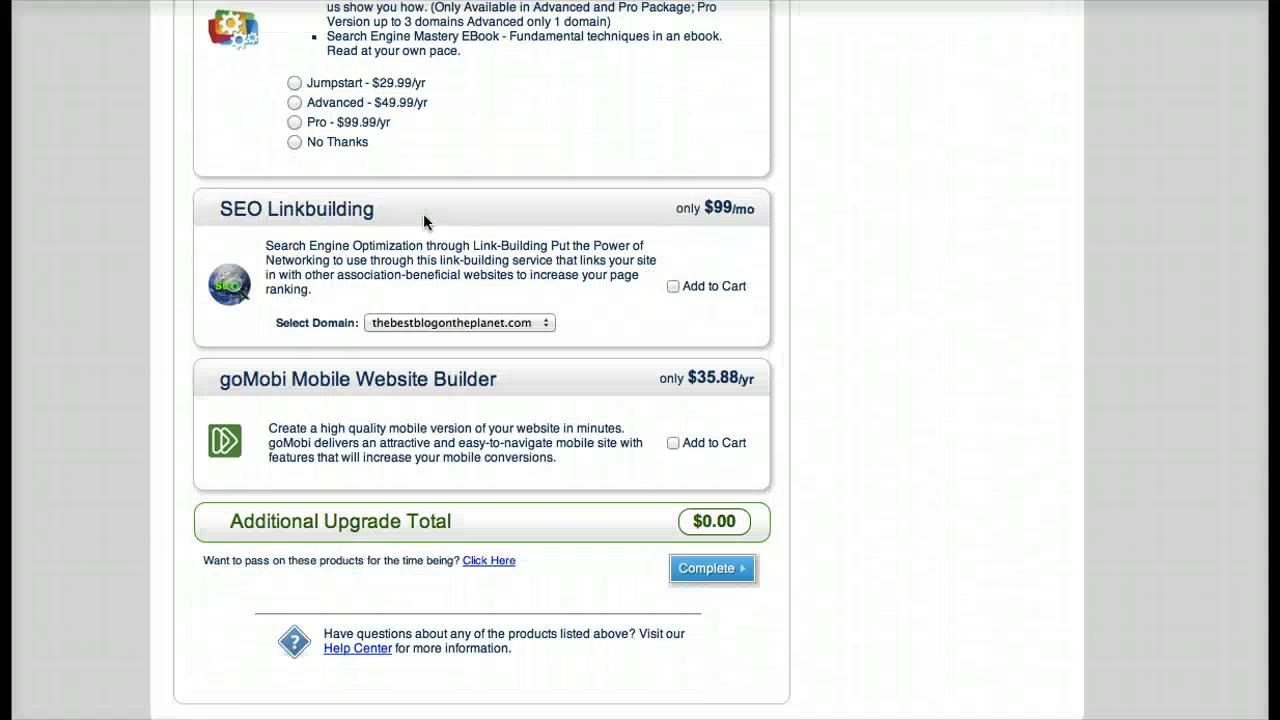
click(697, 538)
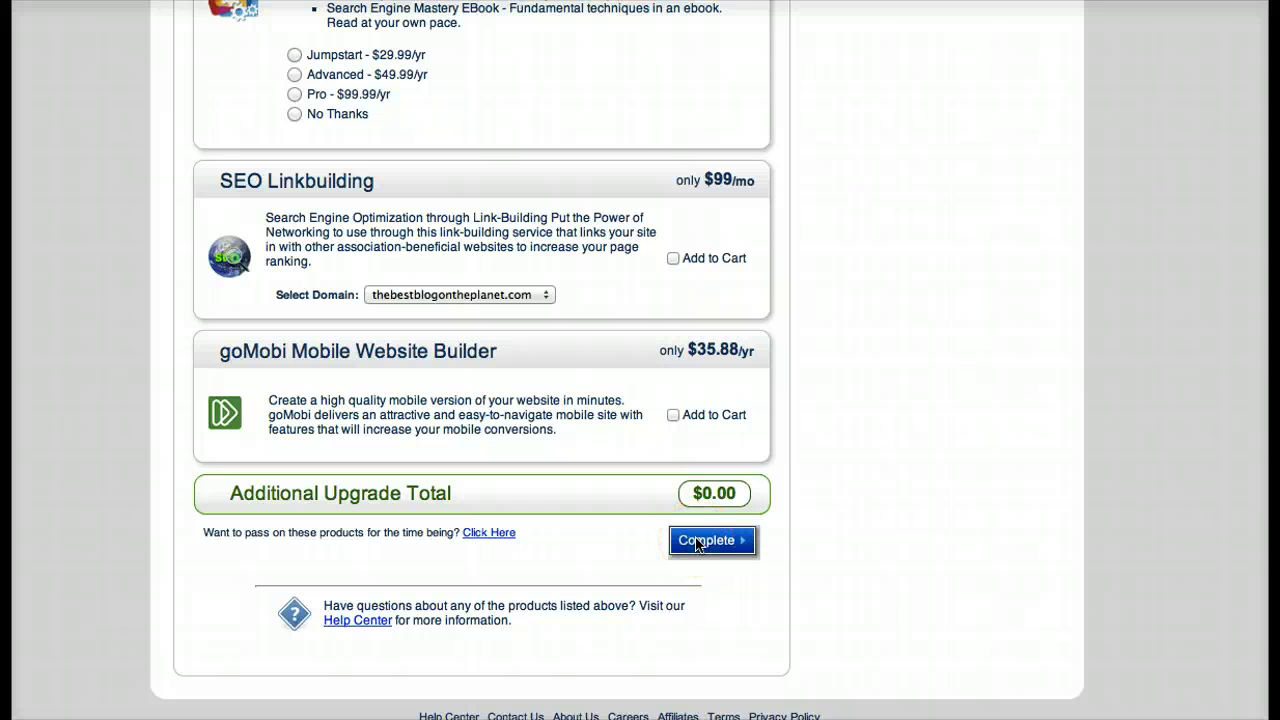
click(710, 544)
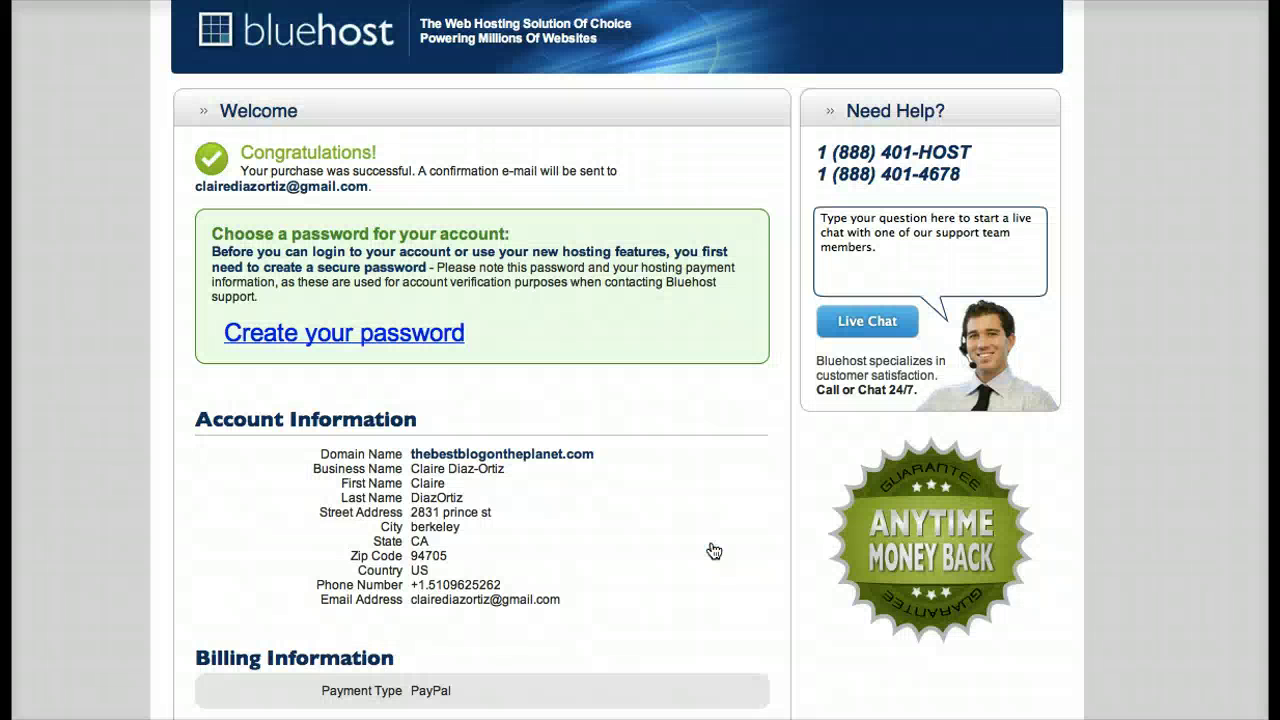
Open the password creation page and enter and confirm a new main password.
click(697, 488)
click(548, 440)
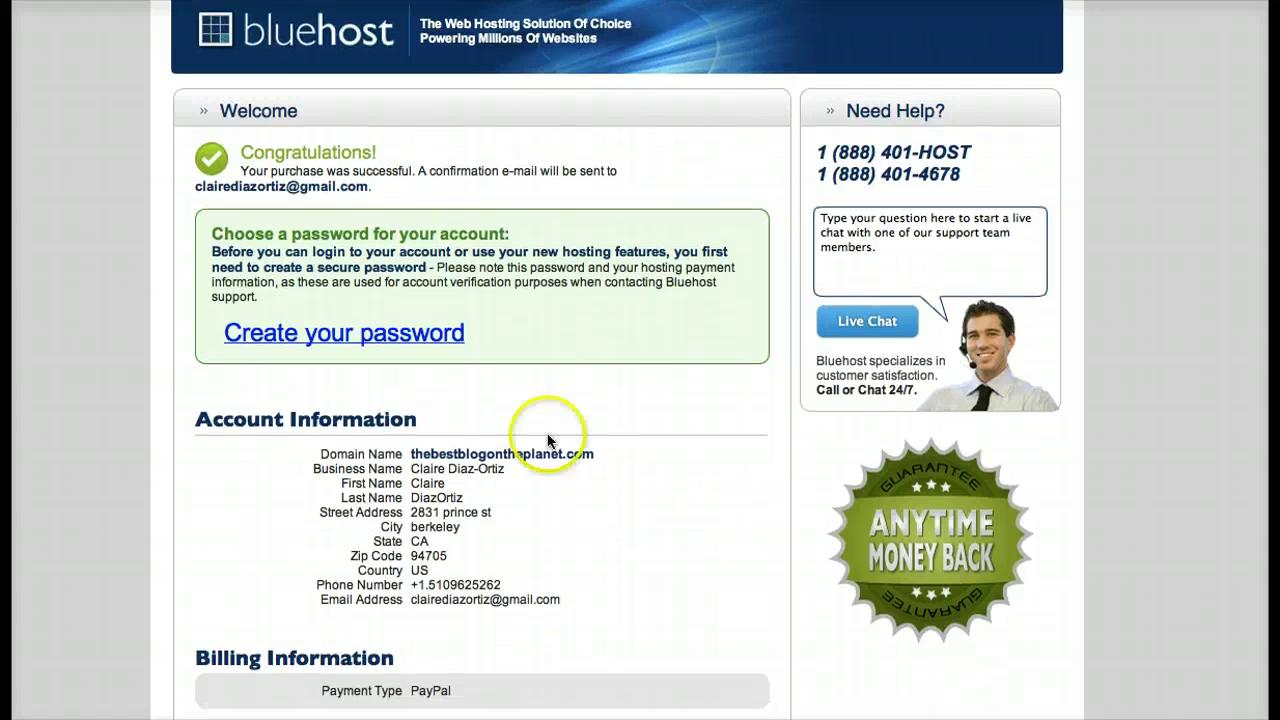
click(387, 340)
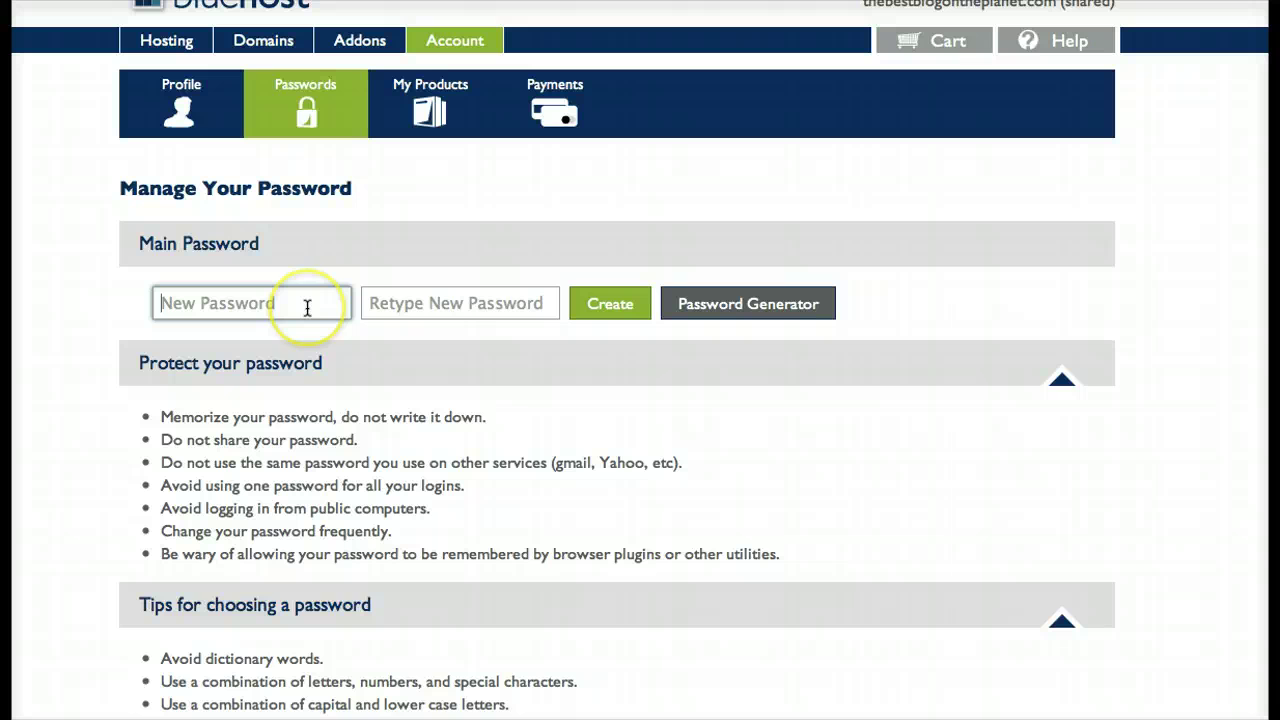
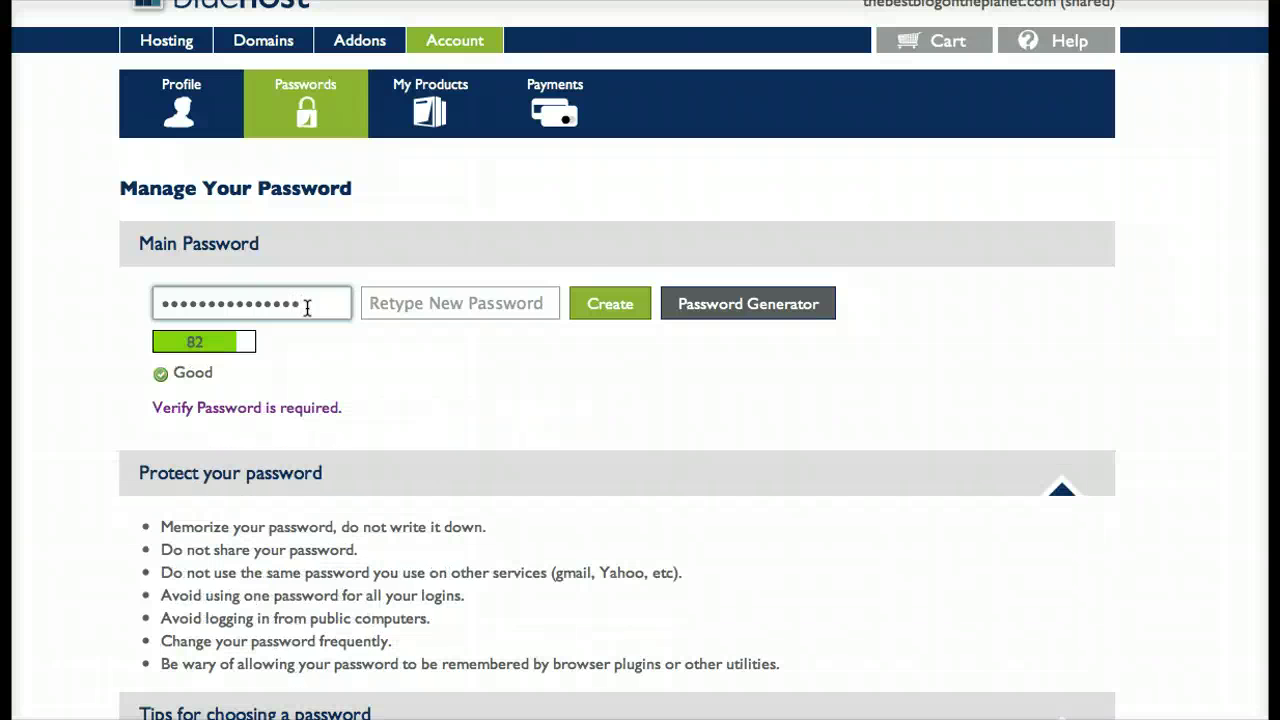
click(412, 300)
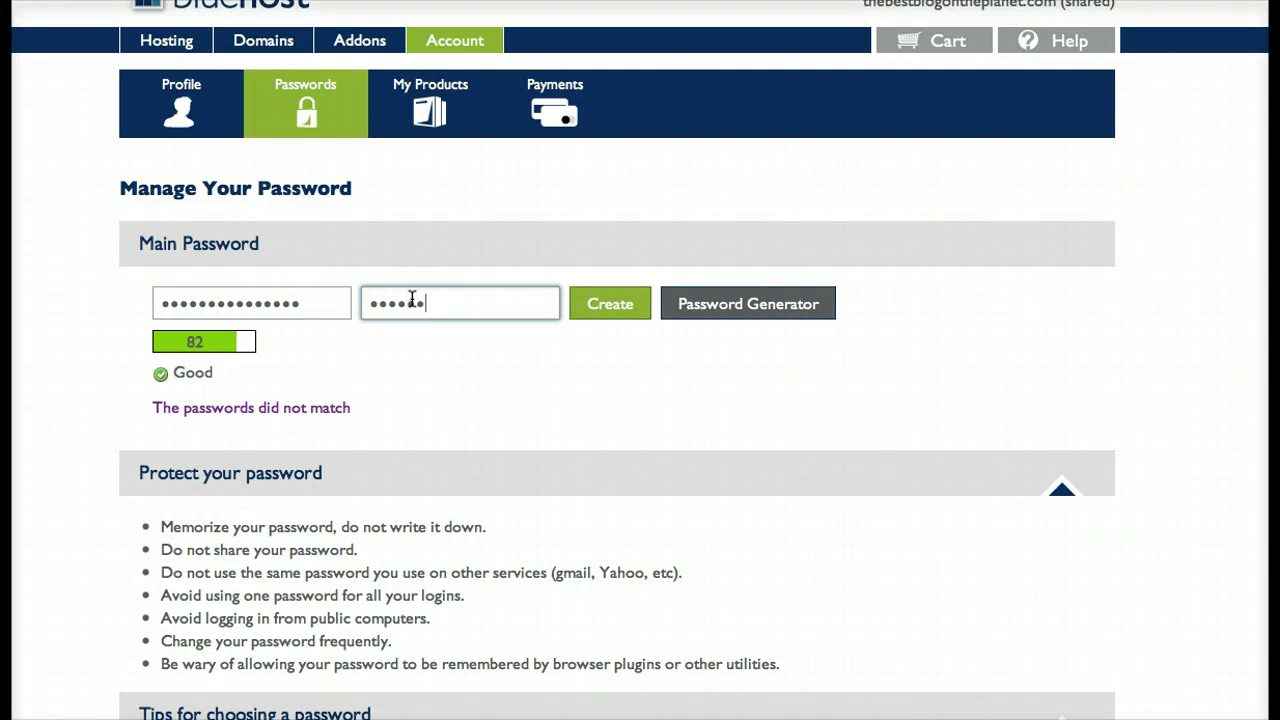
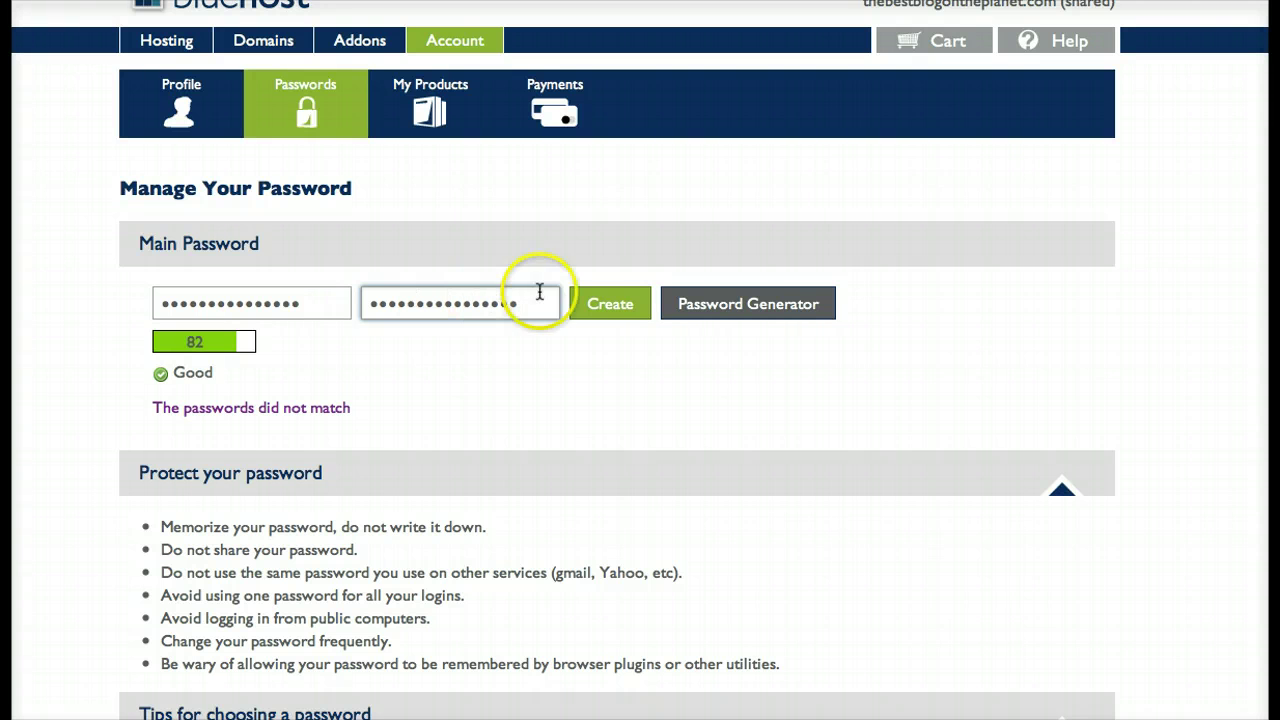
Correct the mismatched password entry and save the new main password.
click(601, 307)
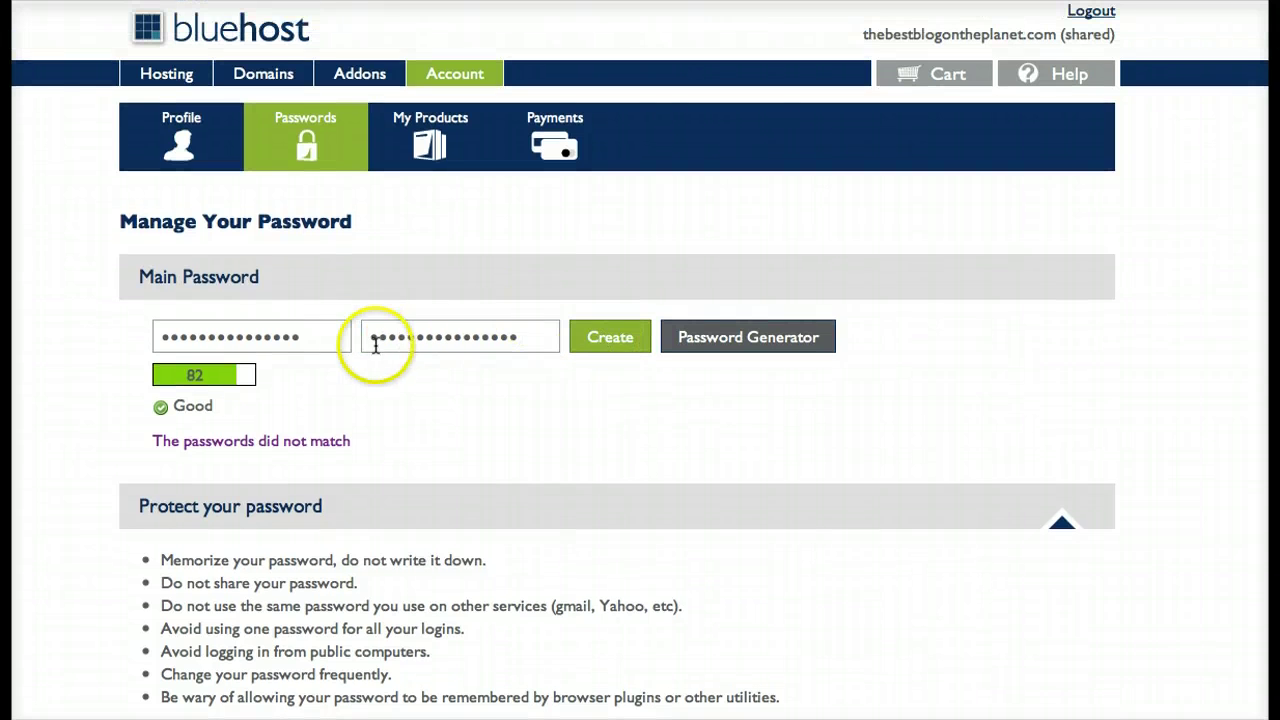
double_click(335, 337)
text(pass)
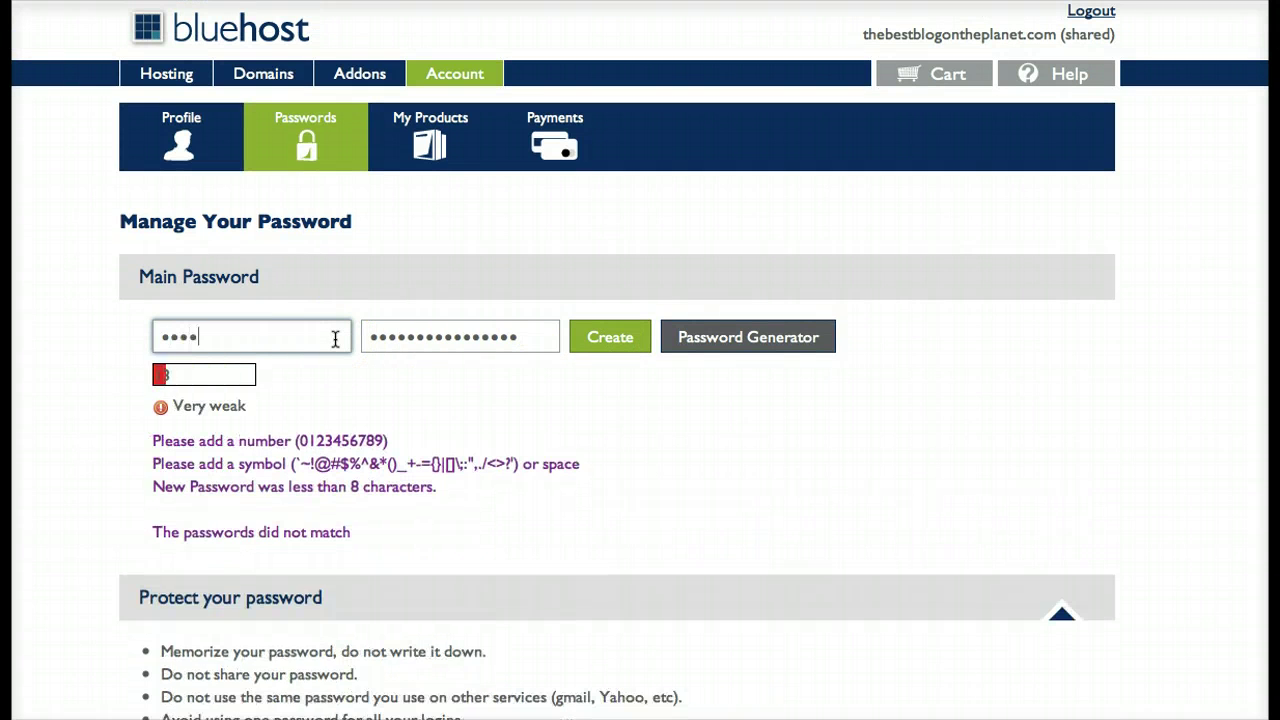
text(word)
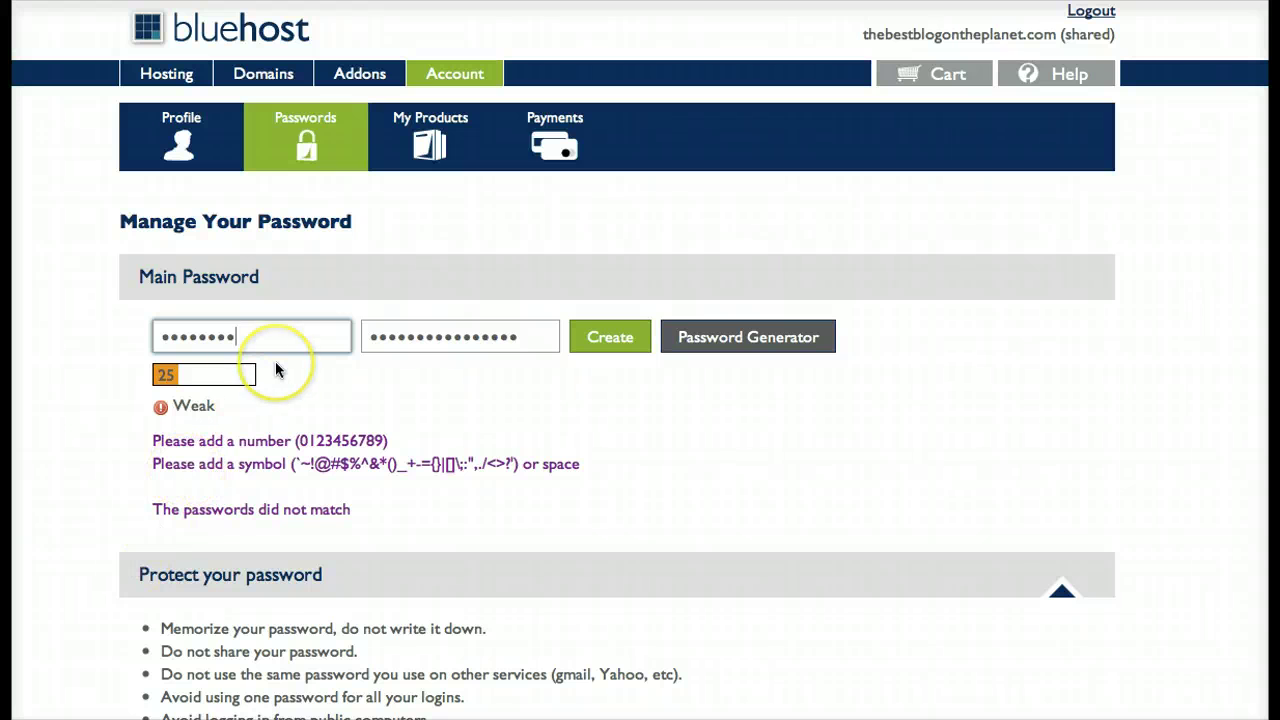
key(BackSpace)
key(BackSpace)
key(BackSpace)
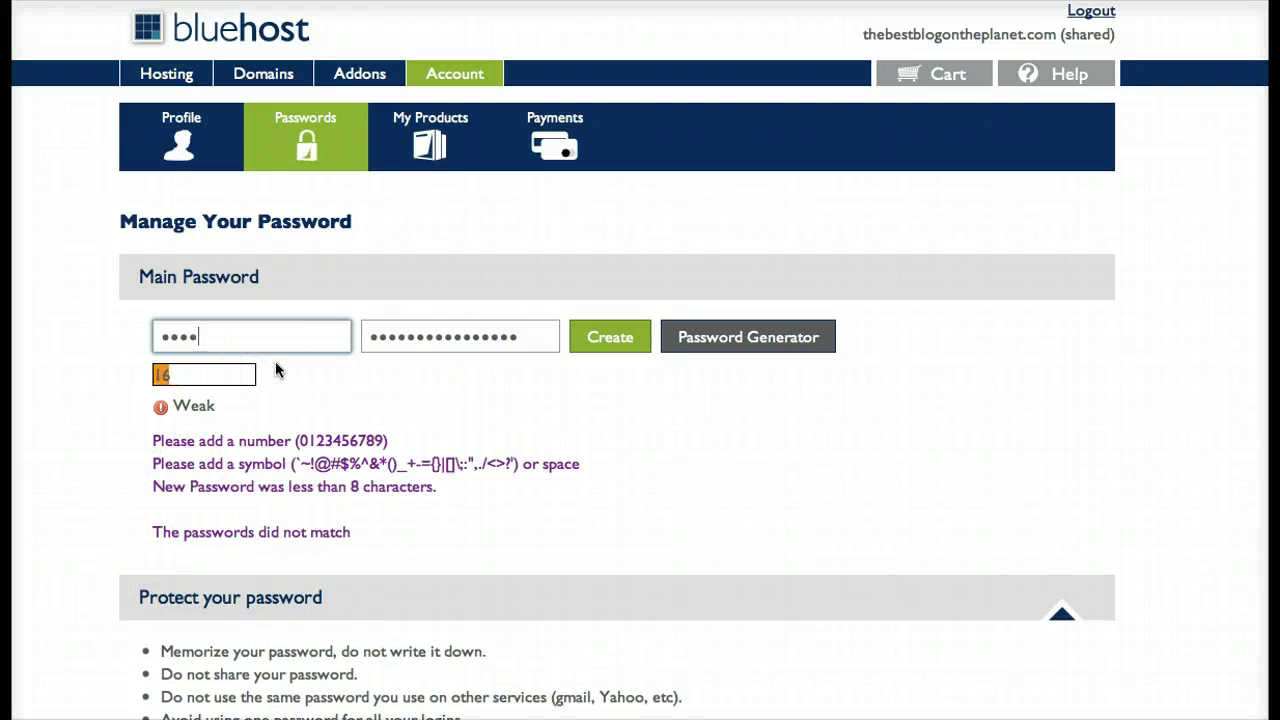
key(BackSpace)
key(BackSpace)
key(BackSpace)
key(BackSpace)
text(P)
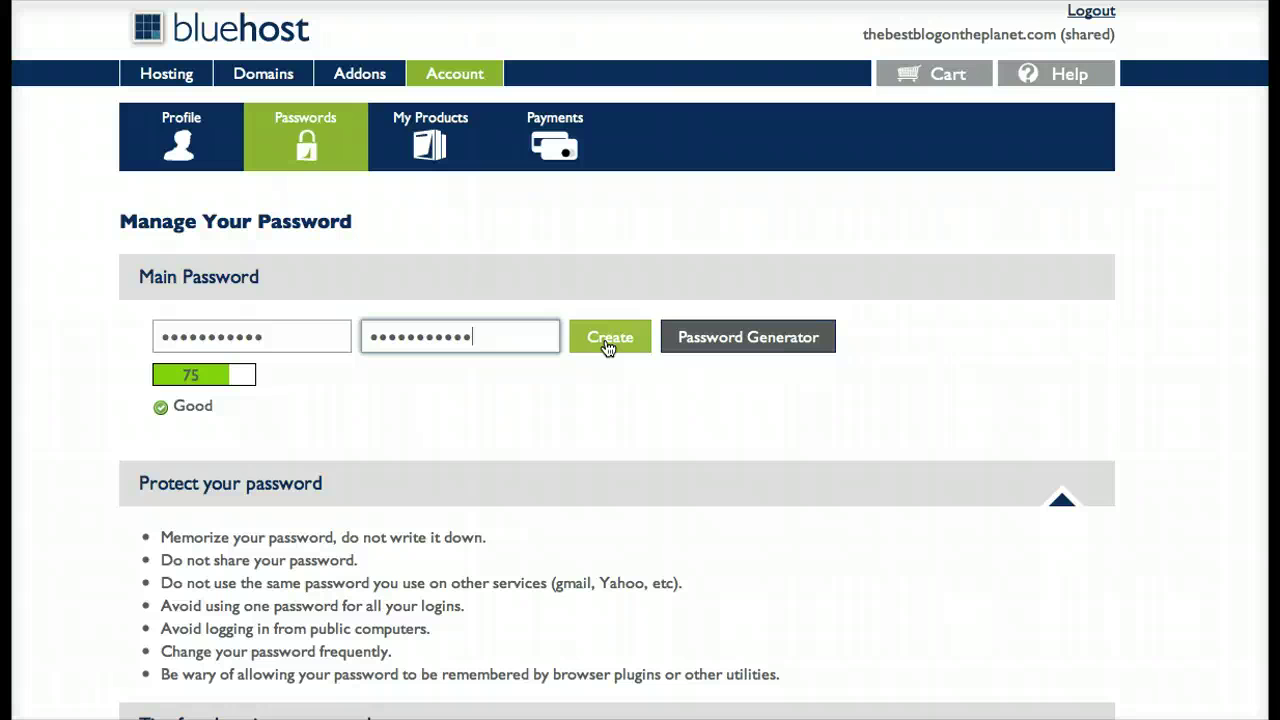
click(608, 344)
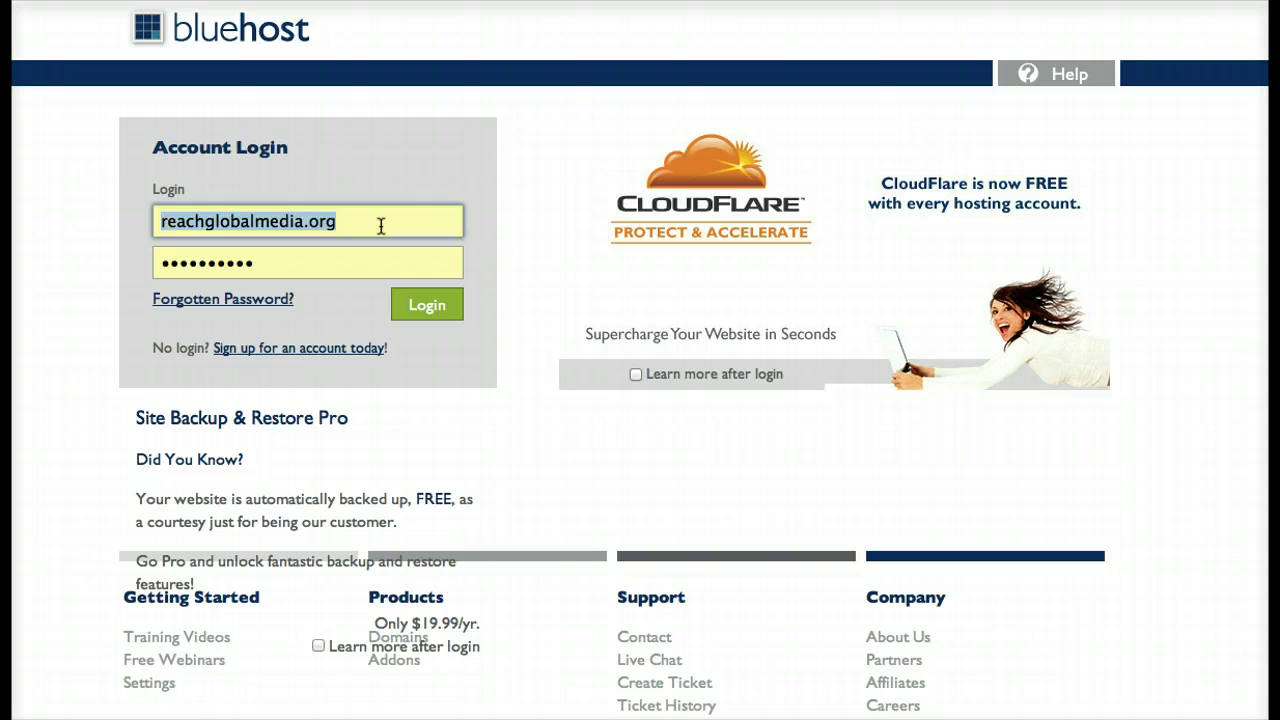
Log in as thebestblogontheplanet.com with the account password and let Safari save it.
text(the)
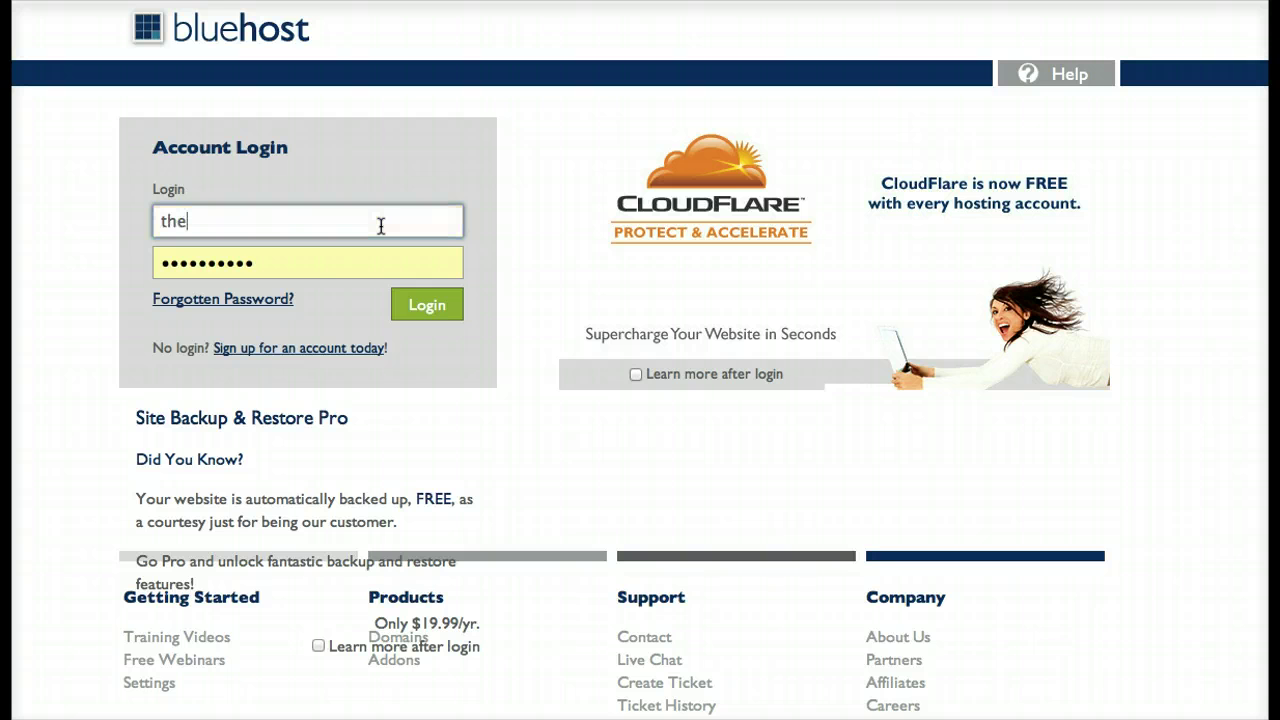
click(329, 263)
click(271, 220)
double_click(269, 221)
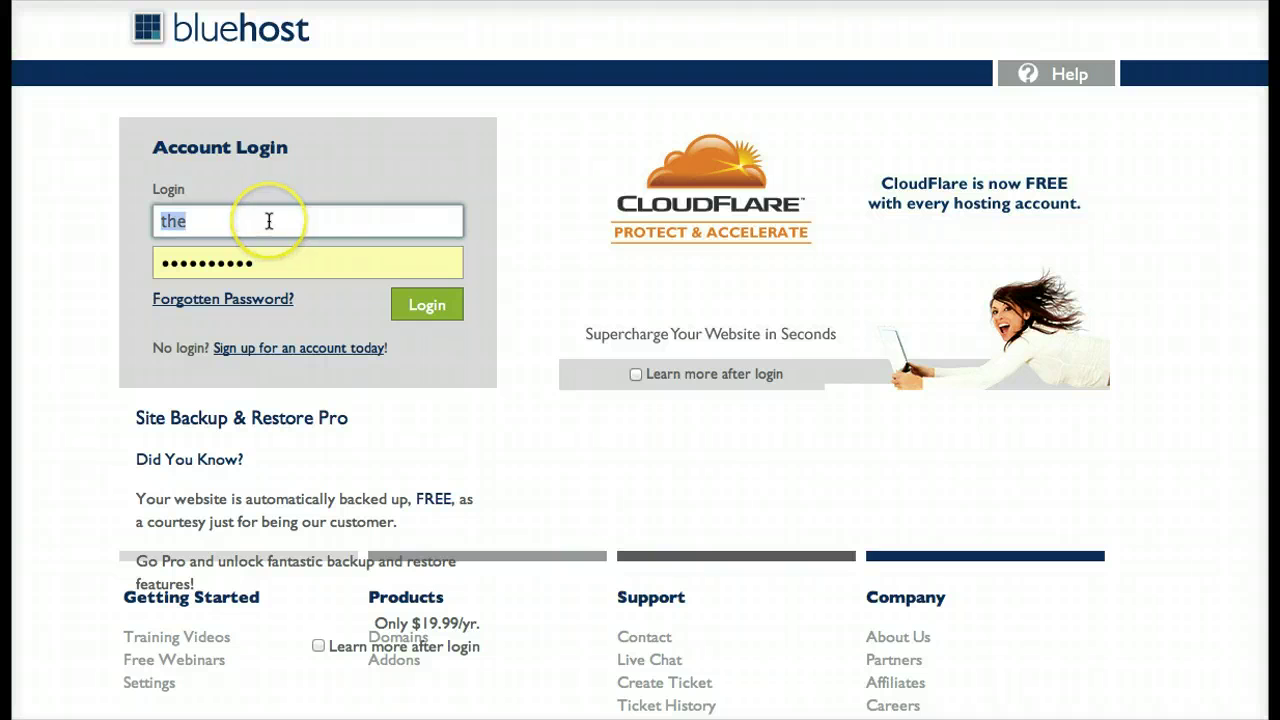
key(BackSpace)
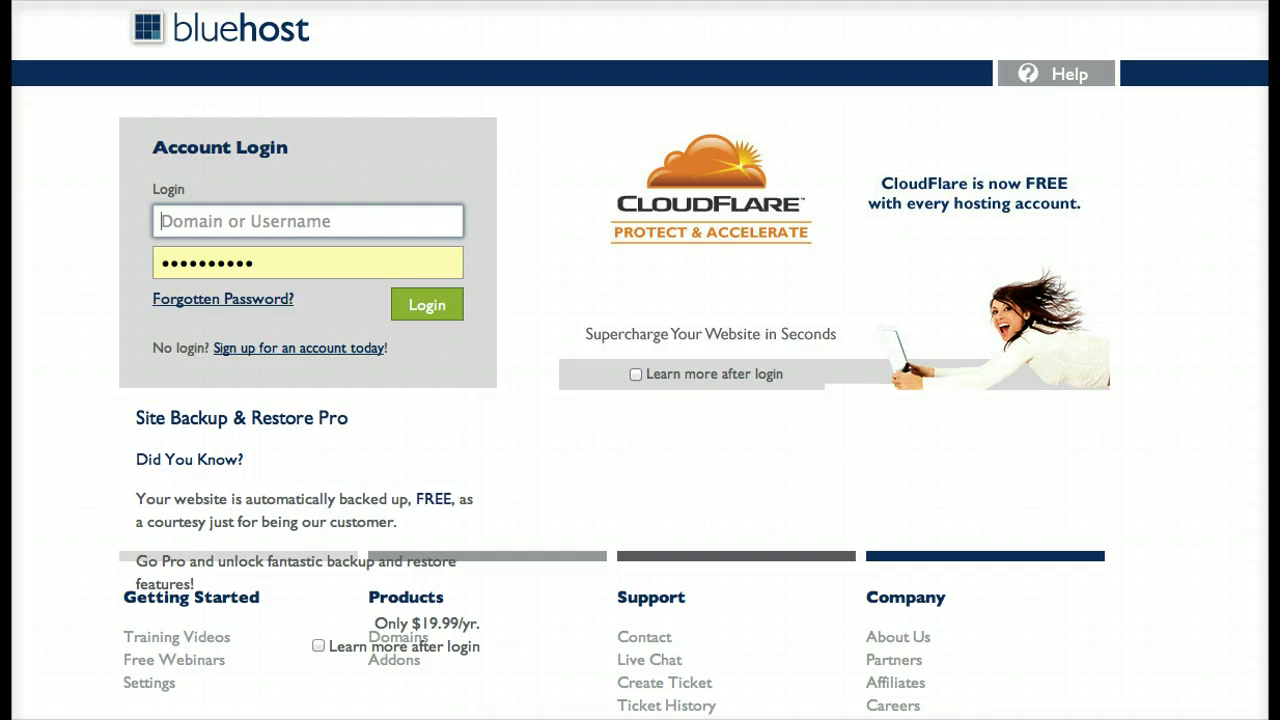
click(432, 313)
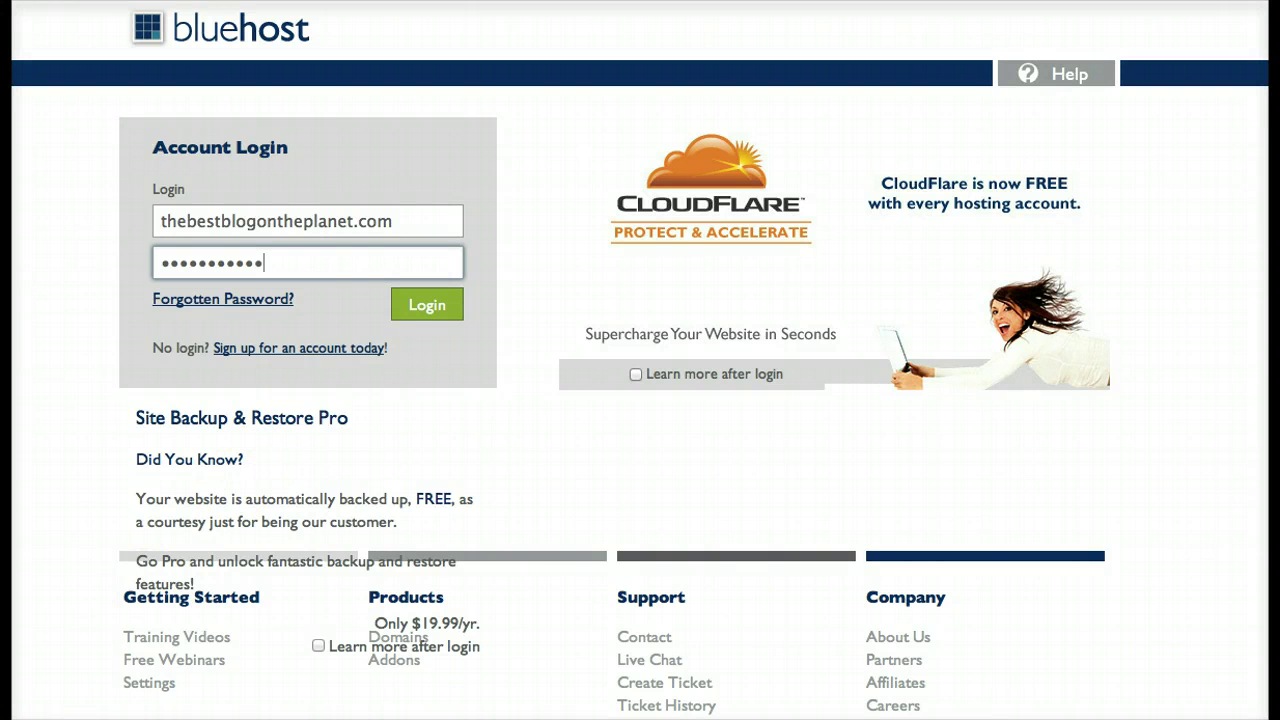
click(427, 313)
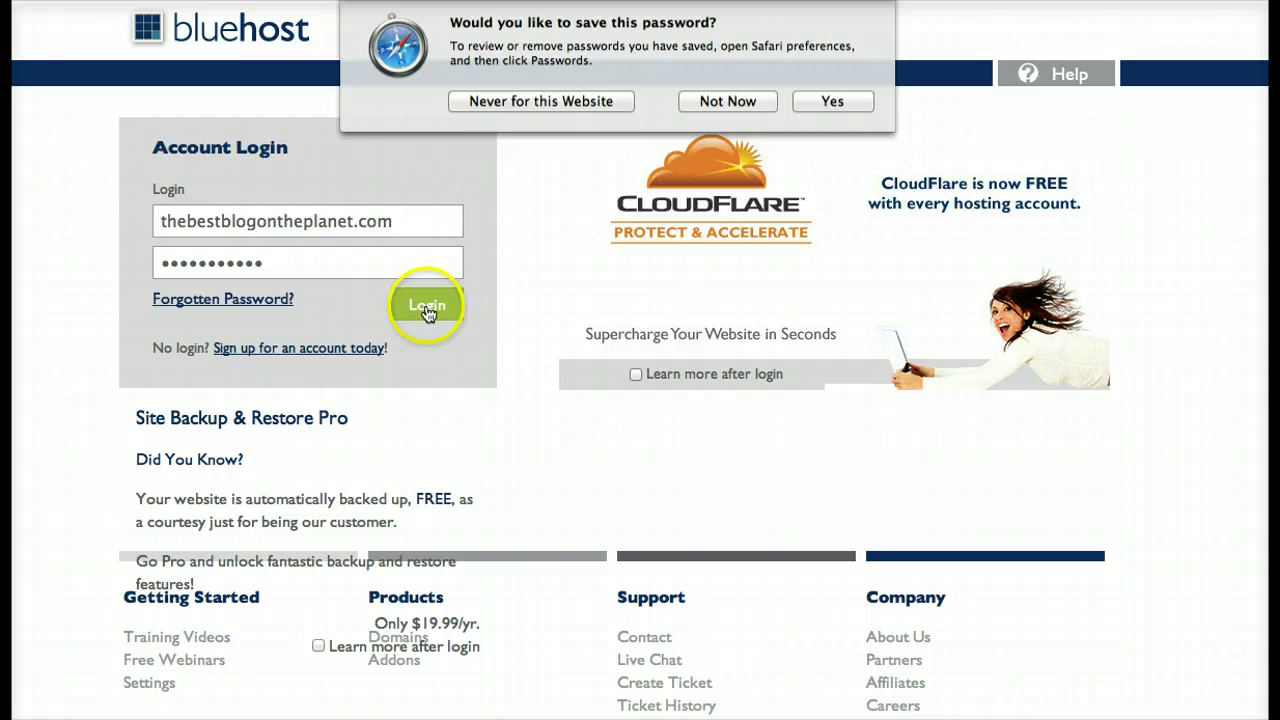
click(822, 101)
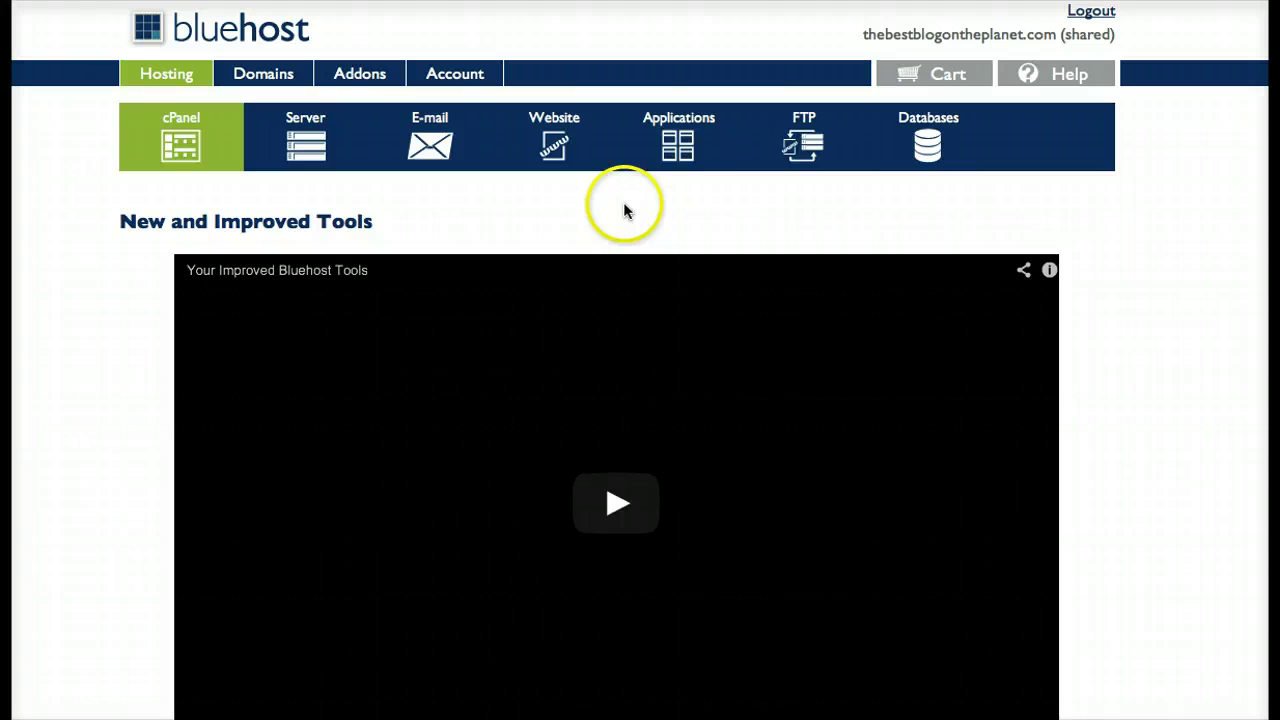
scroll(1165, 250, down, 3)
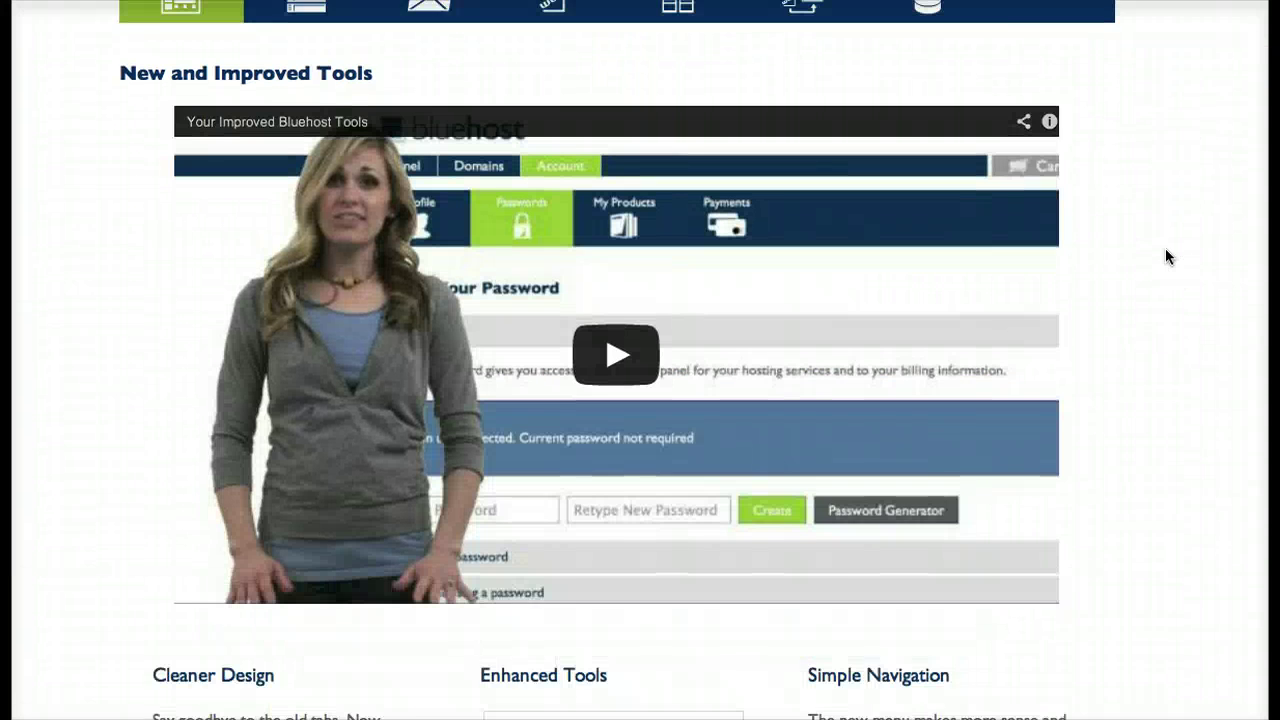
scroll(1165, 250, down, 3)
scroll(1165, 250, down, 3)
scroll(1165, 257, up, 1)
scroll(1165, 257, up, 2)
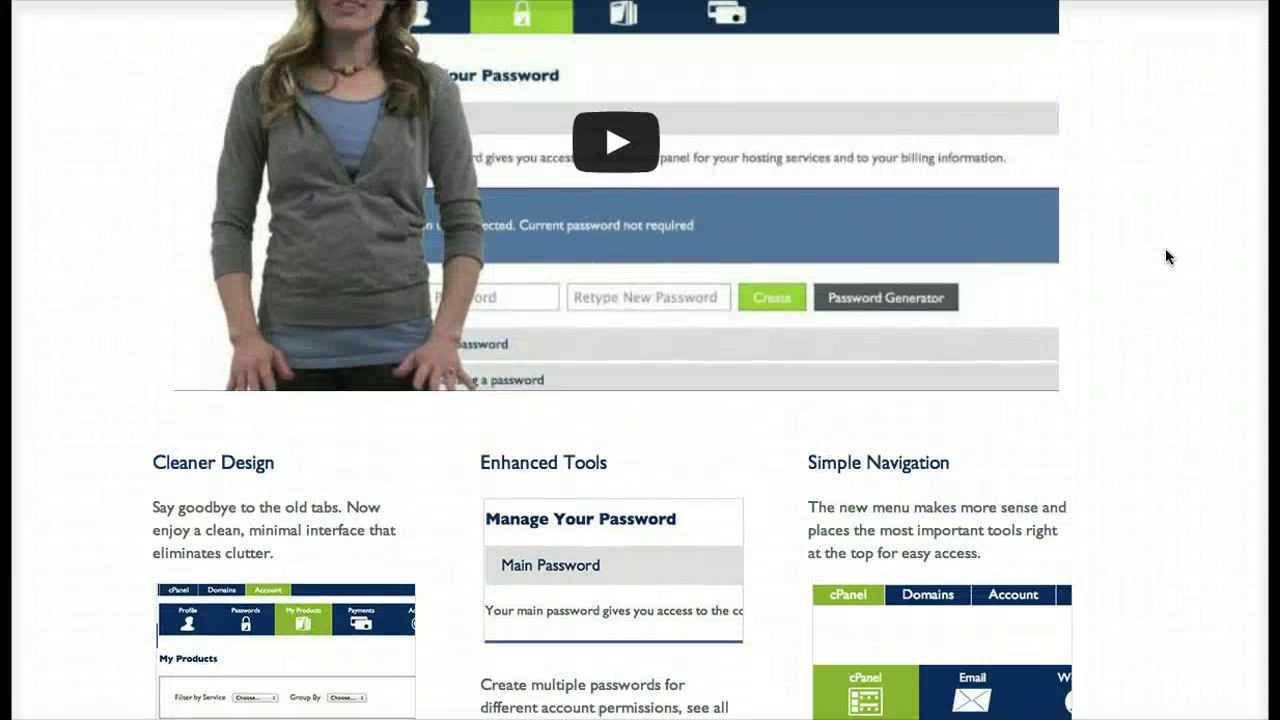
scroll(1165, 257, up, 3)
scroll(1165, 257, up, 3)
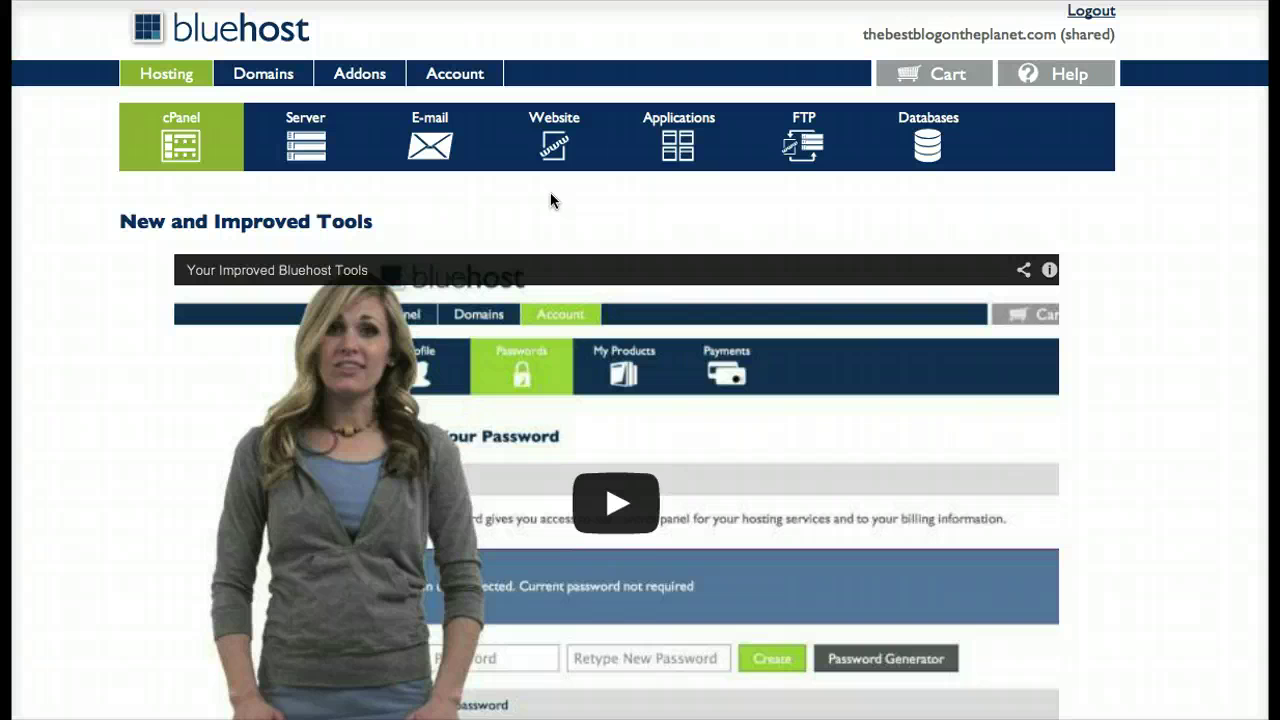
Choose Use WordPress under the Website options, then reload the SimpleScripts error page.
click(553, 152)
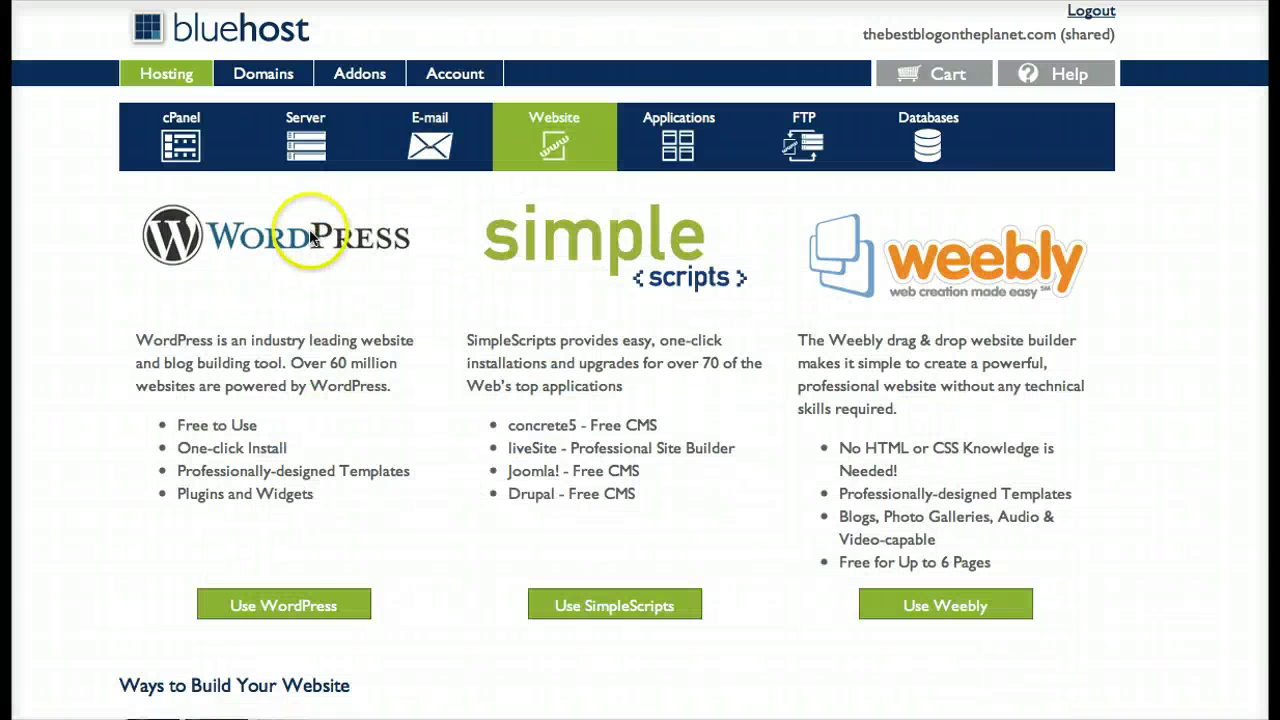
click(268, 606)
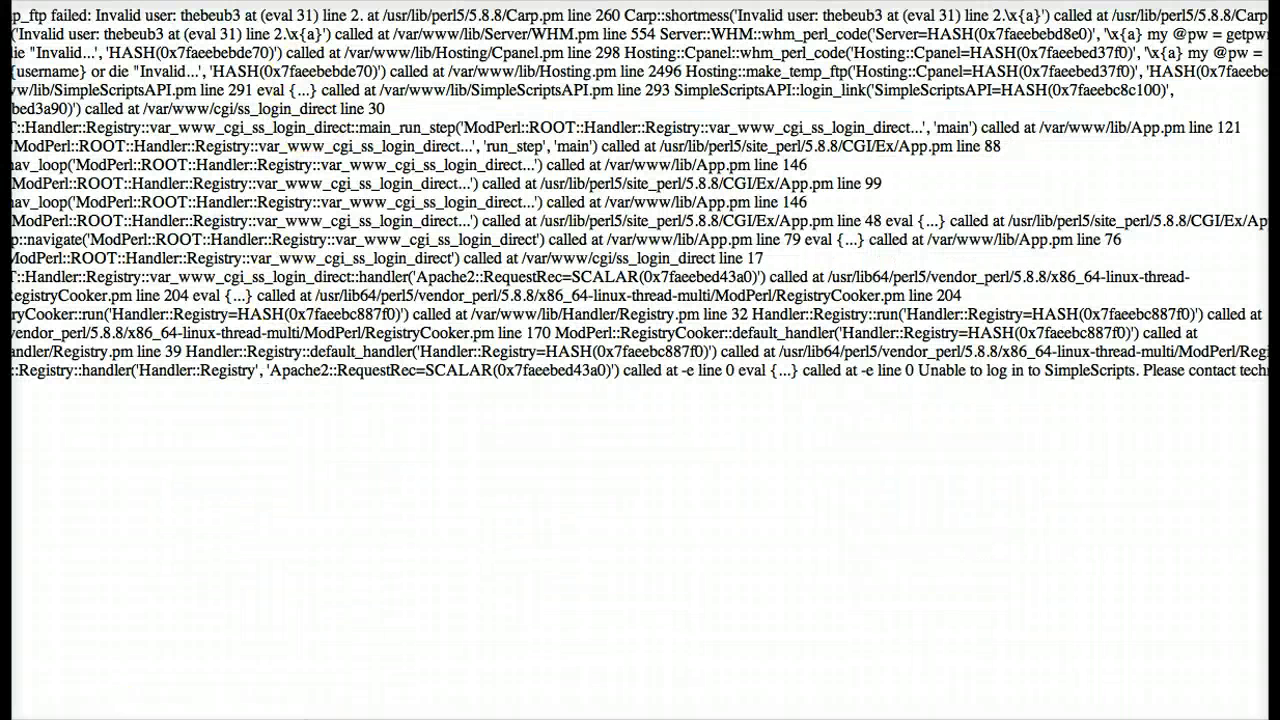
key(super+r)
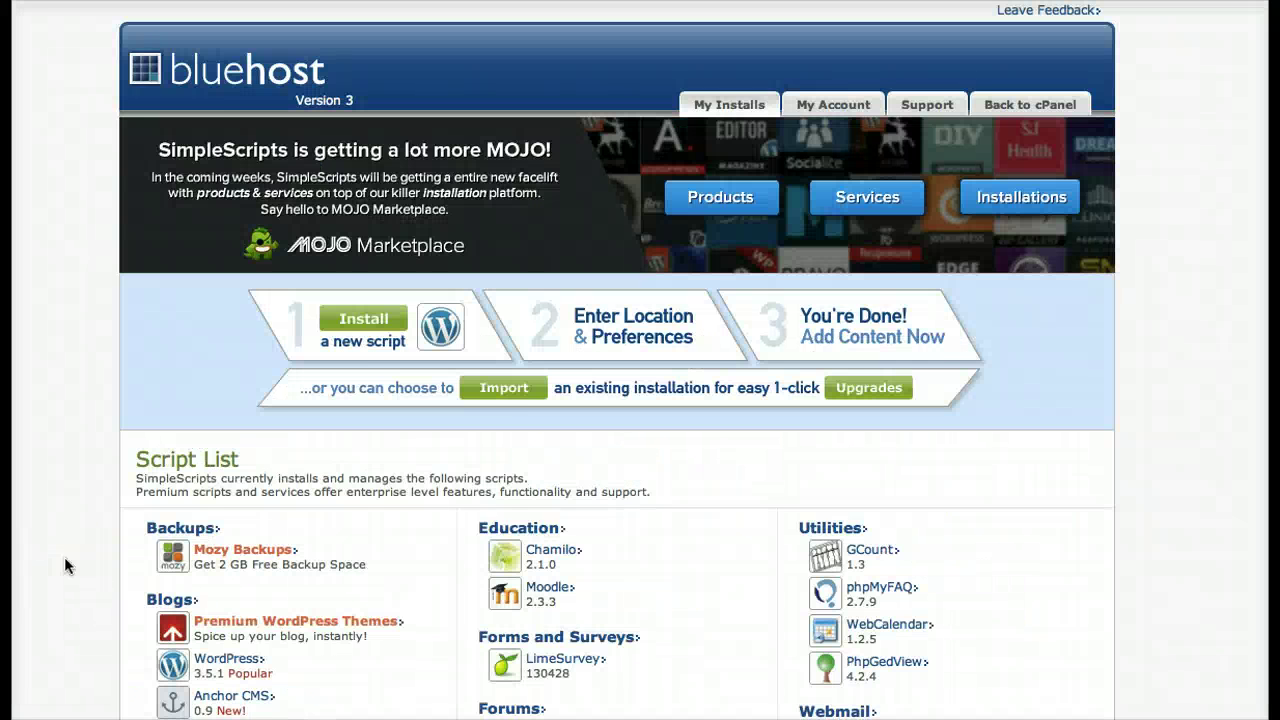
Select WordPress in the SimpleScripts script list and install a brand new copy.
scroll(64, 565, down, 1)
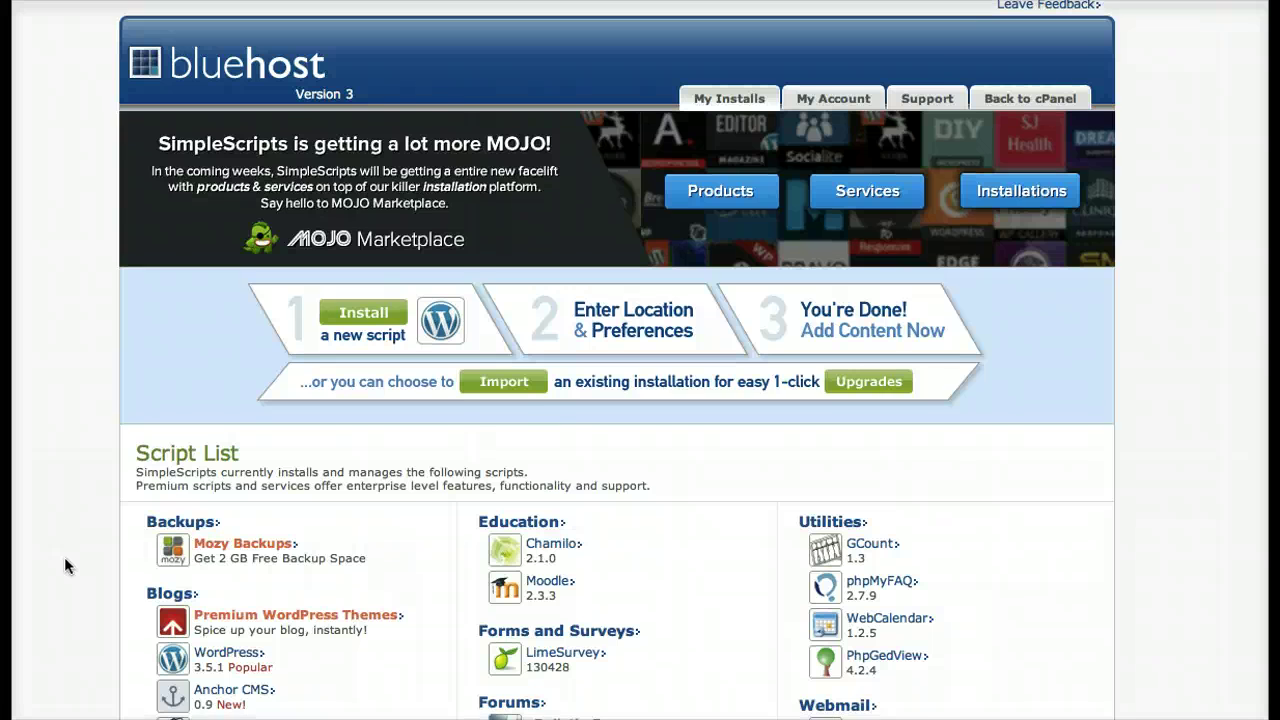
scroll(64, 566, down, 1)
scroll(64, 566, down, 2)
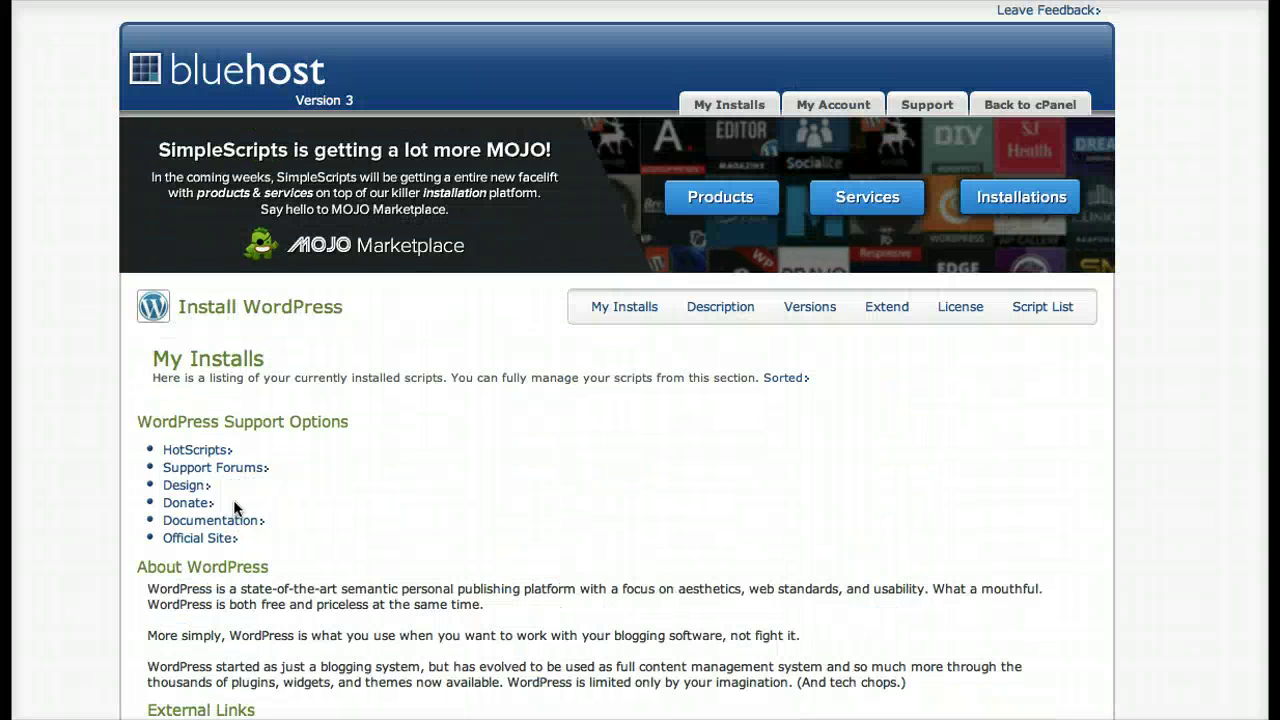
click(447, 465)
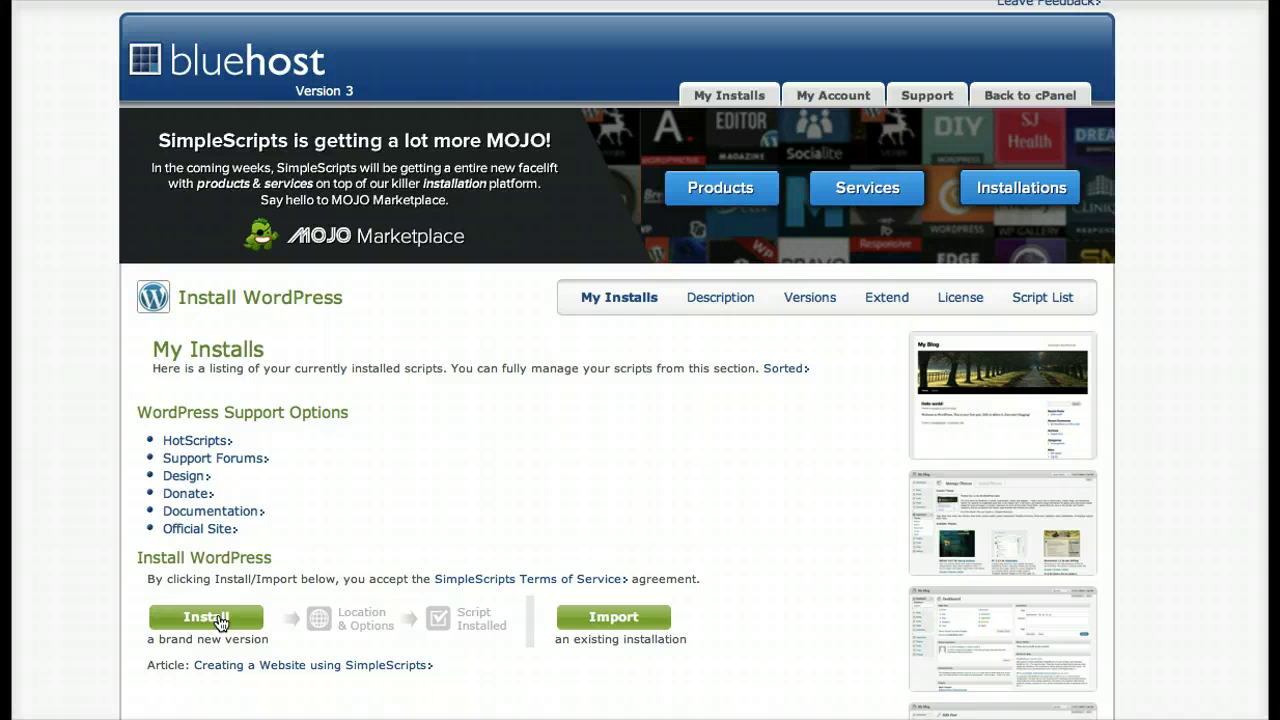
click(220, 622)
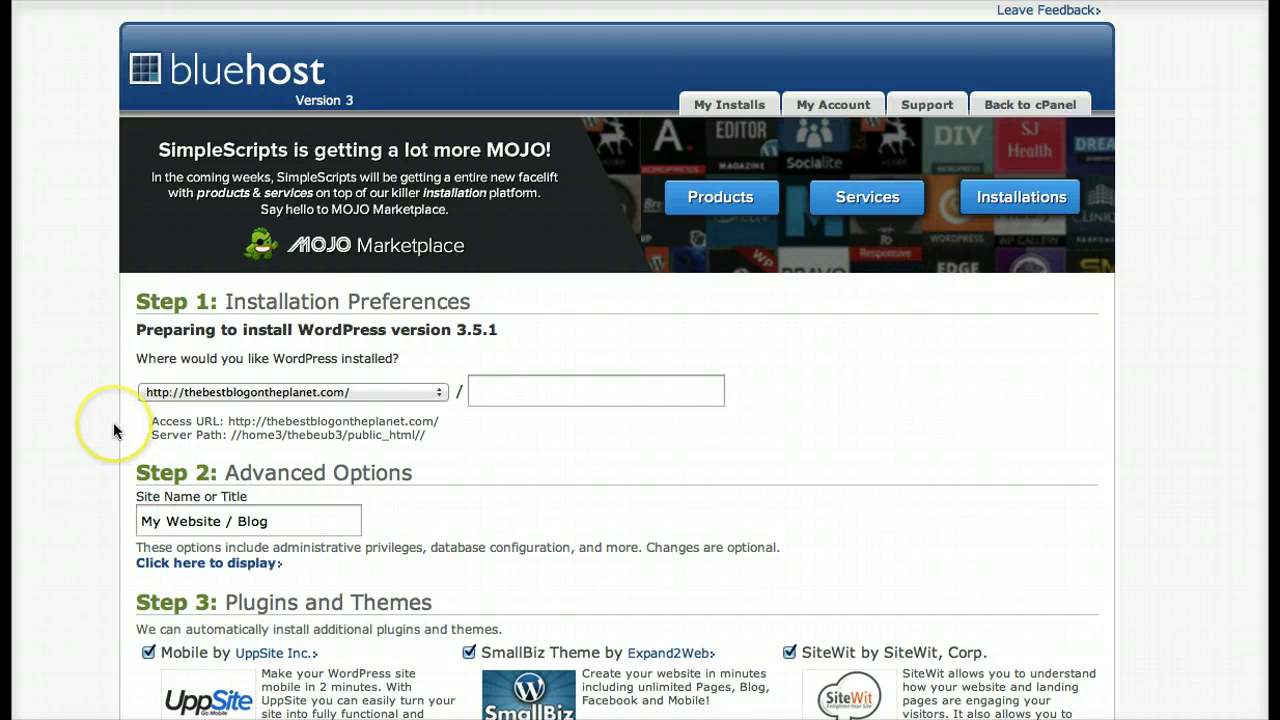
Rename the site to 'The Best Blog on the Planet'.
scroll(114, 430, down, 3)
scroll(114, 430, down, 1)
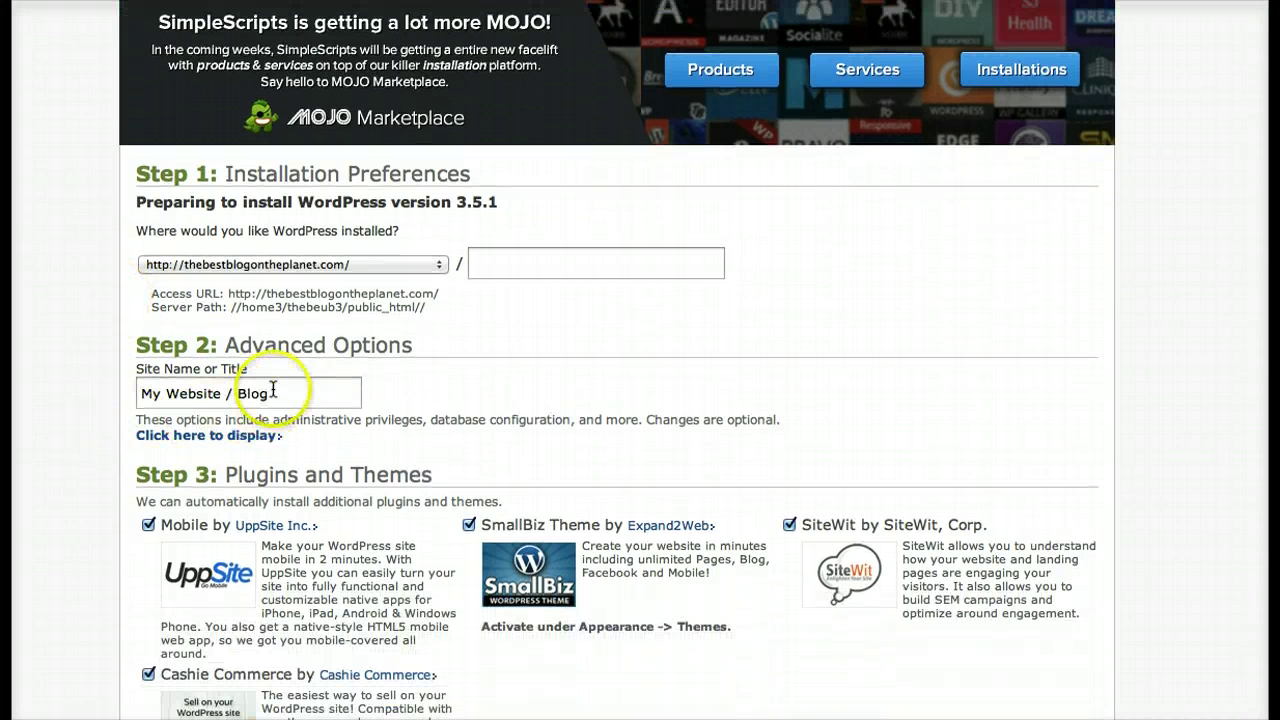
click(273, 390)
key(super+a)
text(The )
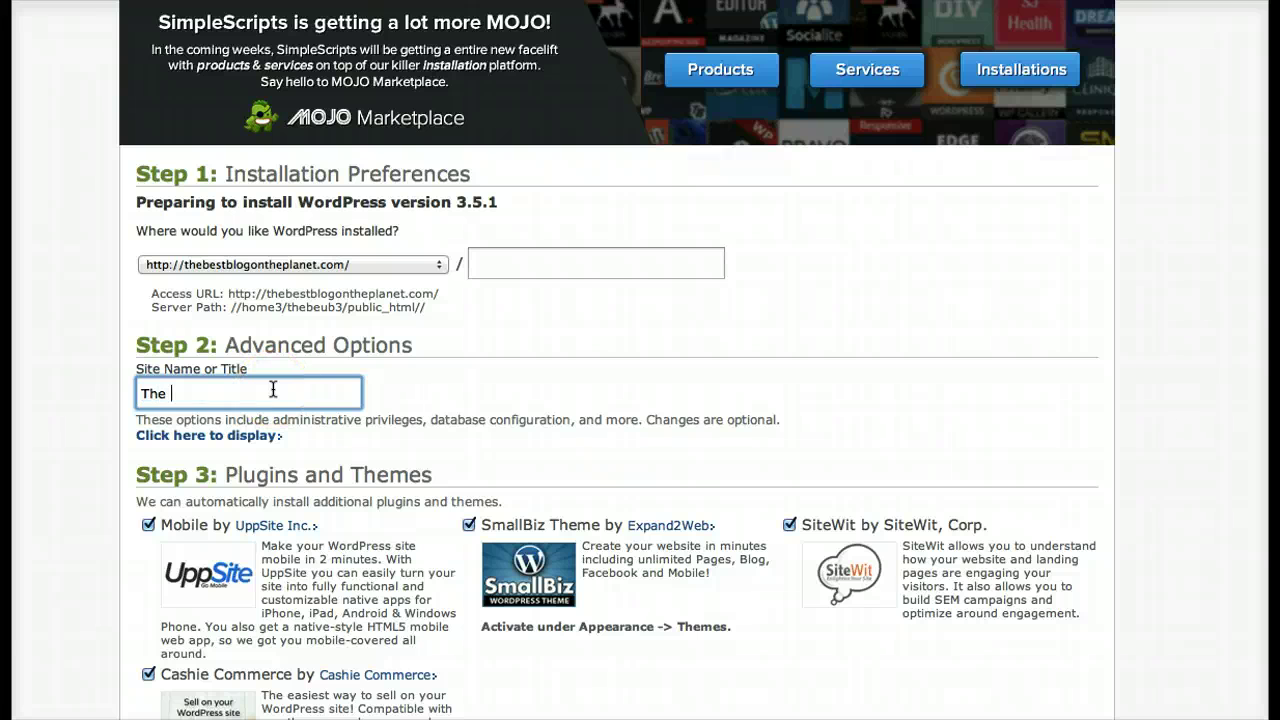
text(Best Blgo on)
key(BackSpace)
key(BackSpace)
key(BackSpace)
key(BackSpace)
key(BackSpace)
text(on o)
key(BackSpace)
key(BackSpace)
key(BackSpace)
text(g)
text( on the Planet)
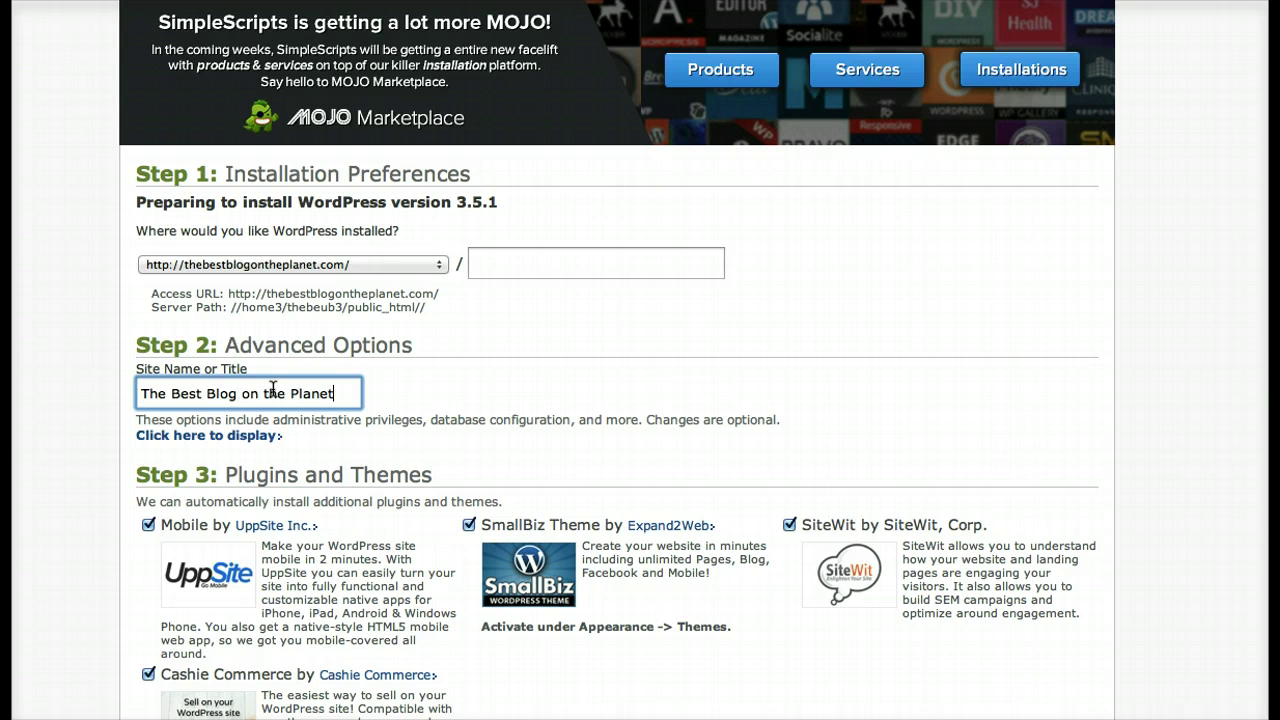
Uncheck the mobile, SmallBiz, SiteWit and Cashie Commerce add-ons, accept GPLv2, and submit.
click(166, 528)
click(470, 523)
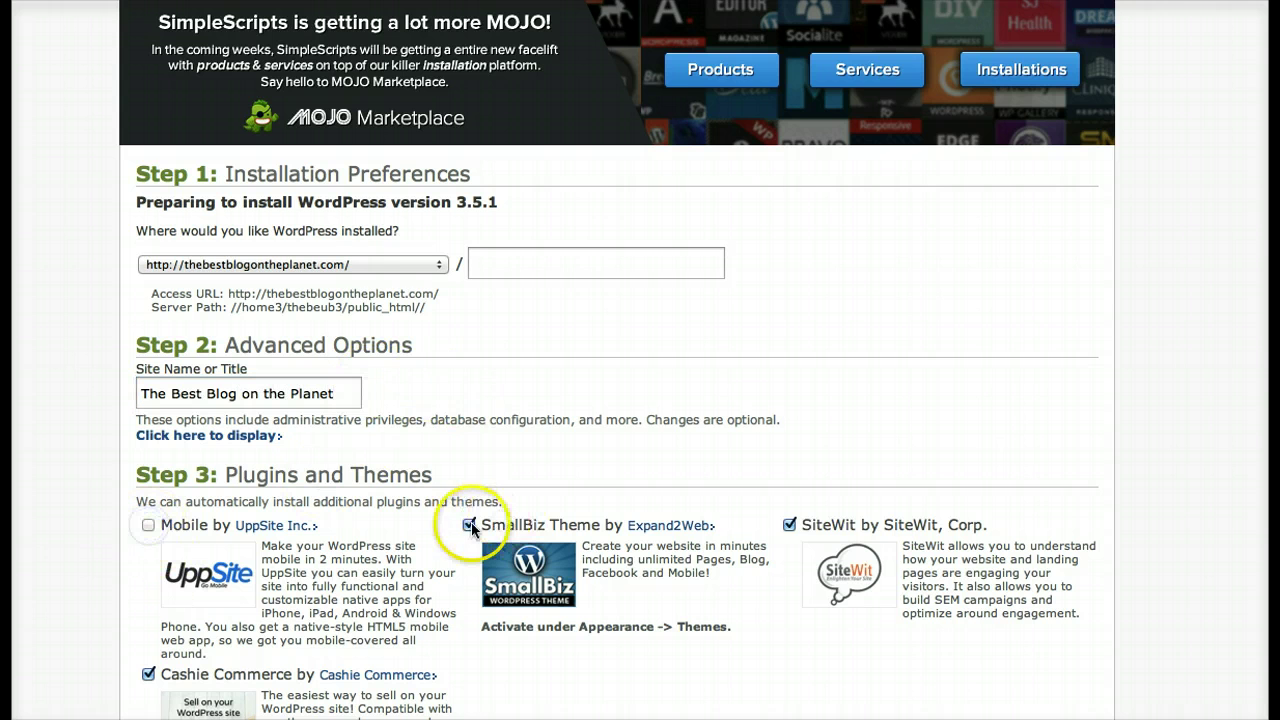
click(790, 526)
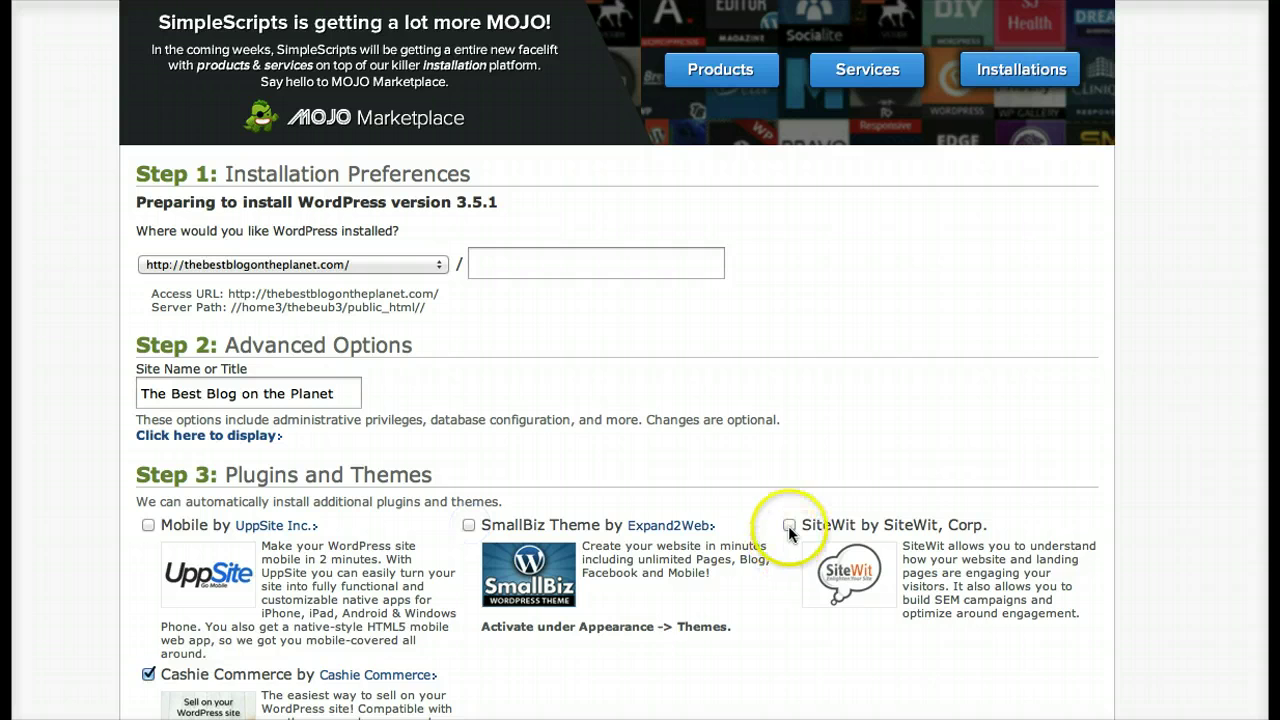
scroll(740, 526, down, 3)
click(148, 565)
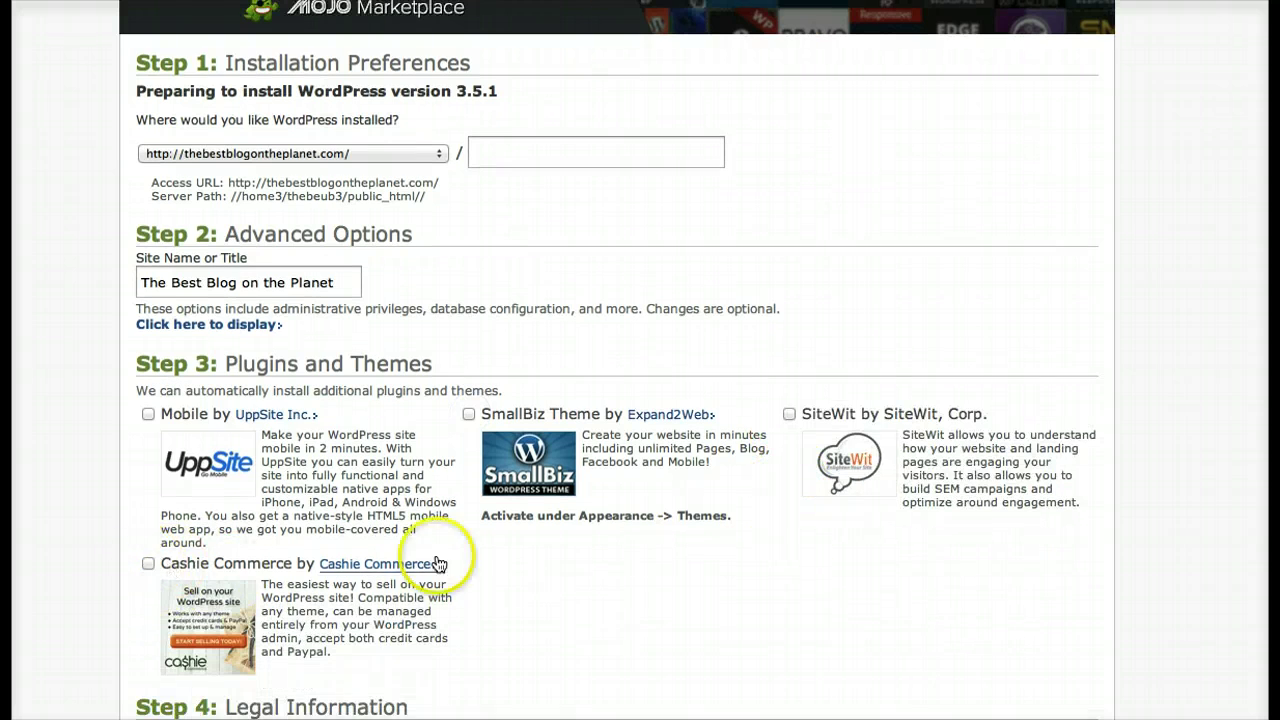
scroll(480, 563, down, 3)
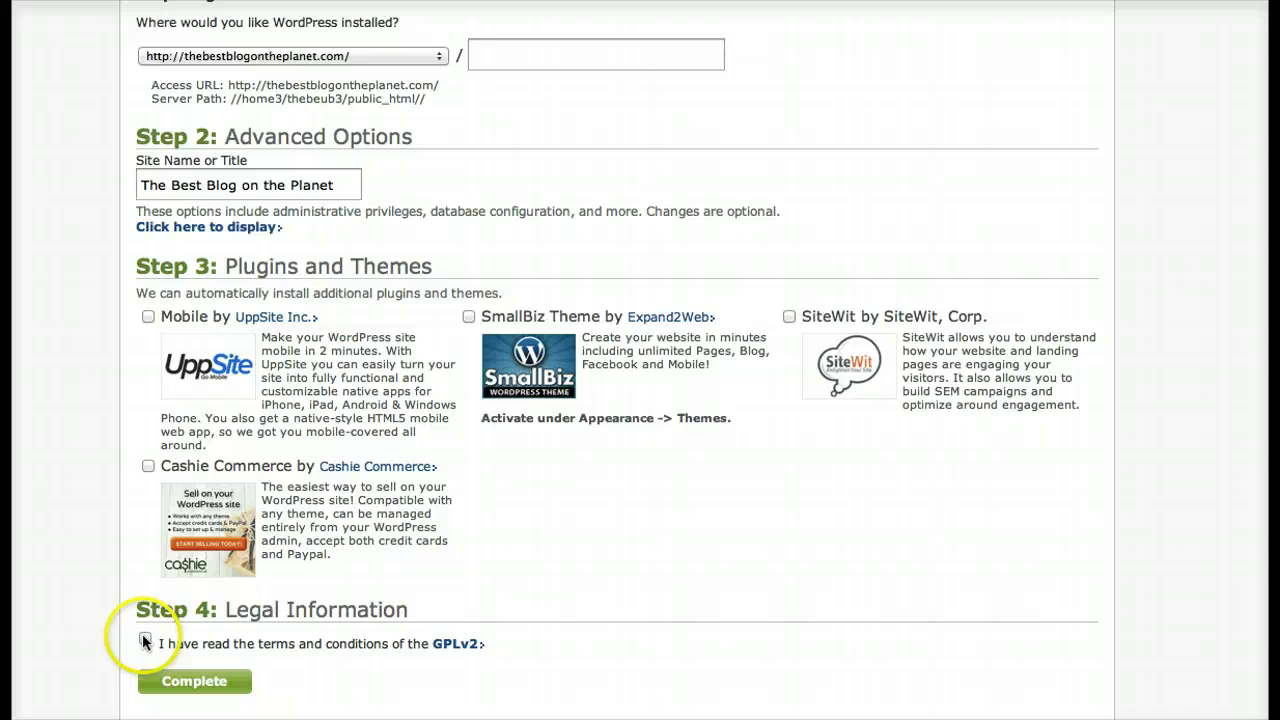
click(145, 638)
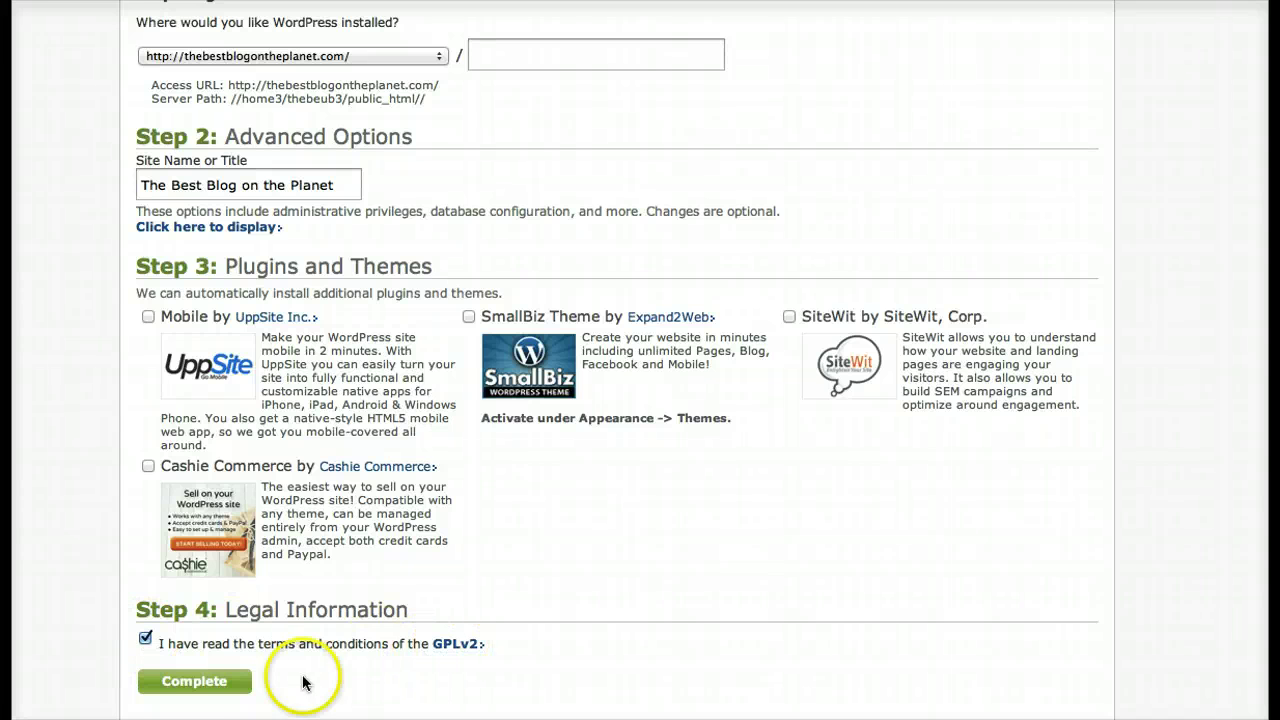
click(200, 682)
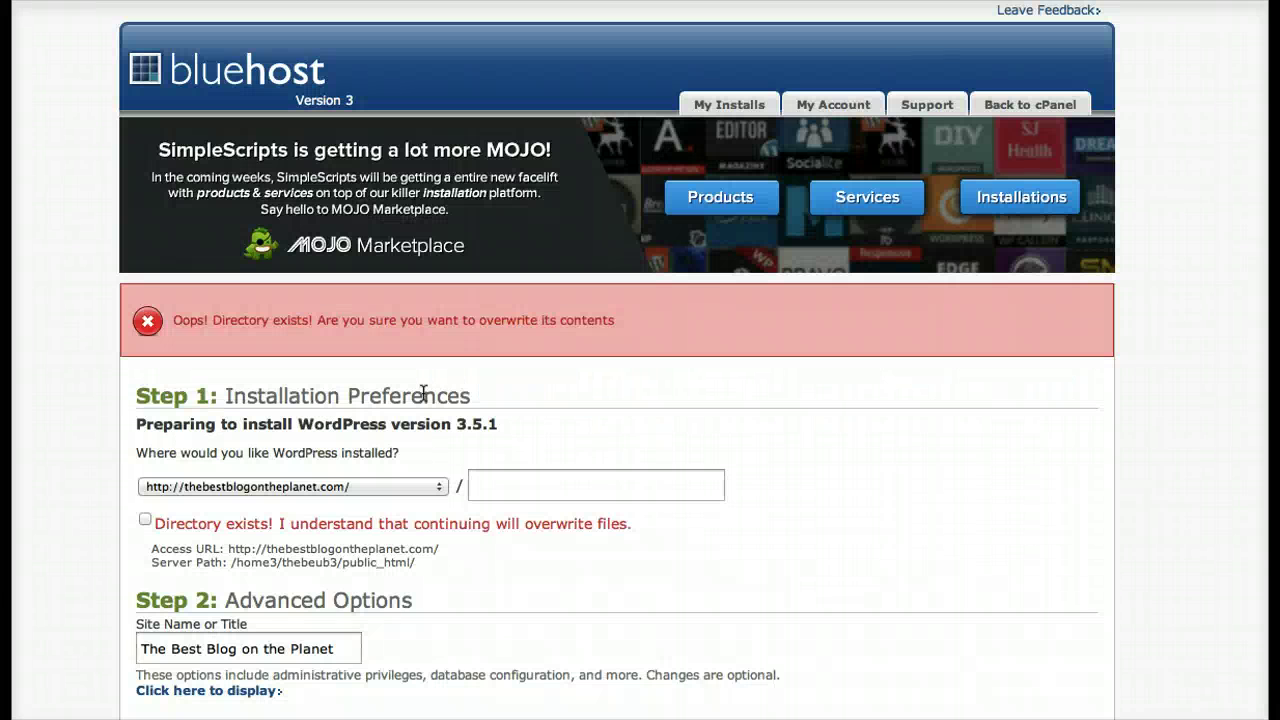
Agree to overwrite the existing installation directory.
click(648, 343)
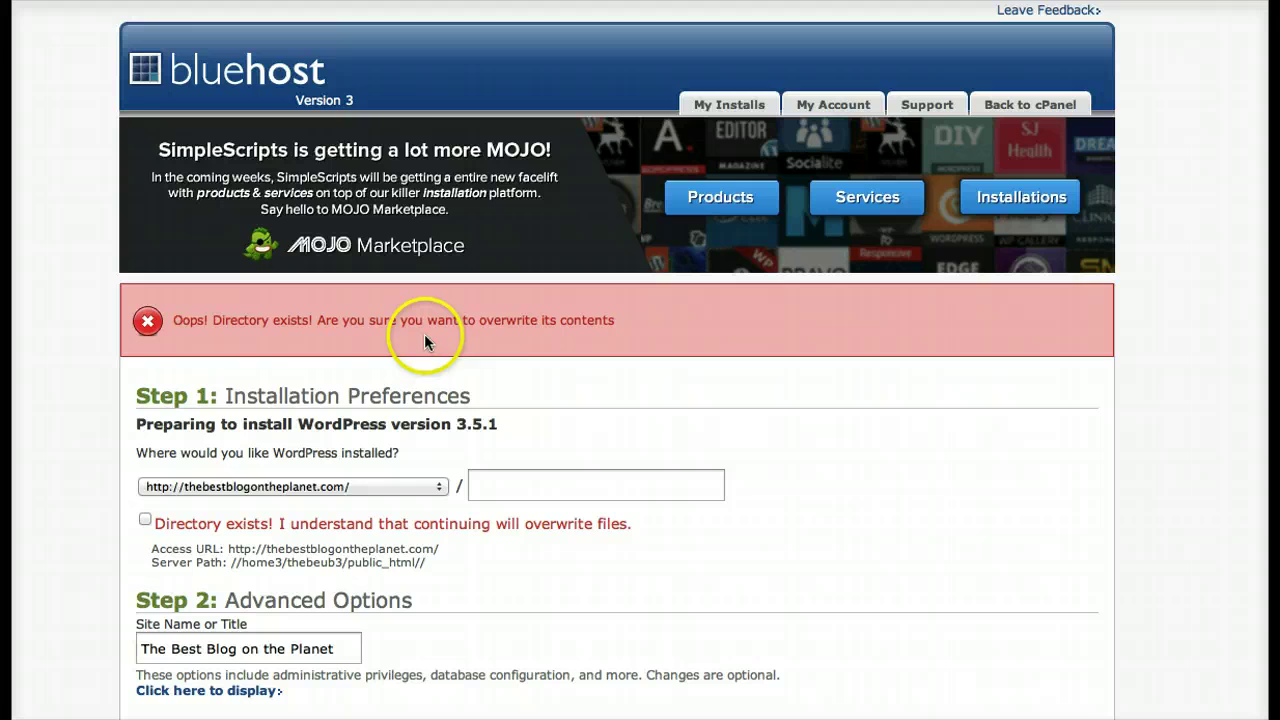
scroll(506, 336, down, 3)
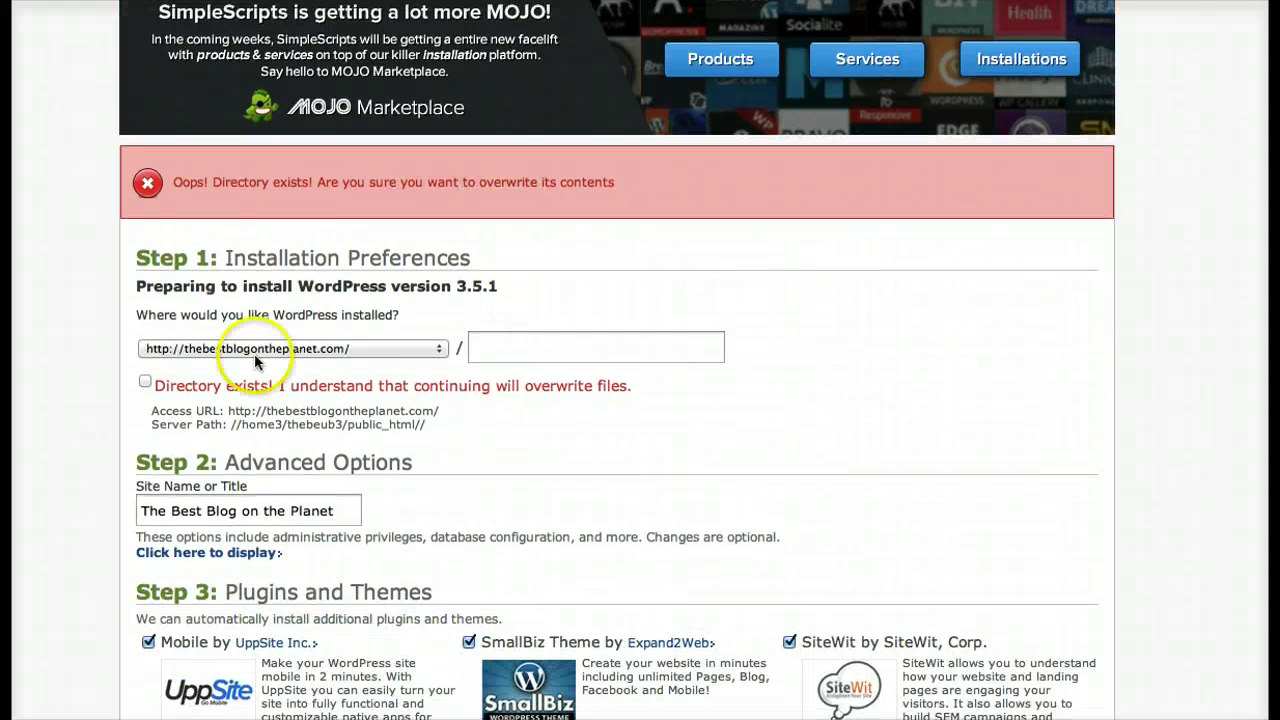
click(145, 380)
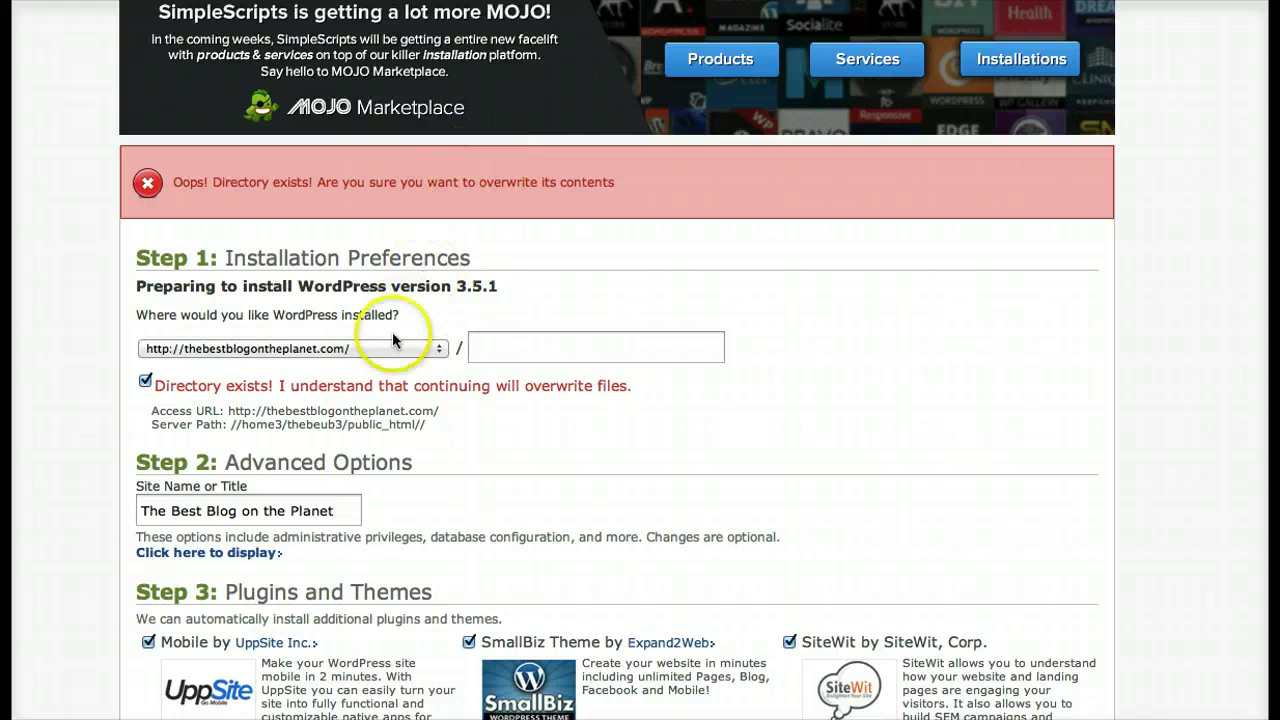
Uncheck the Cashie Commerce, mobile, SmallBiz and SiteWit add-ons again and complete the install.
scroll(810, 391, down, 5)
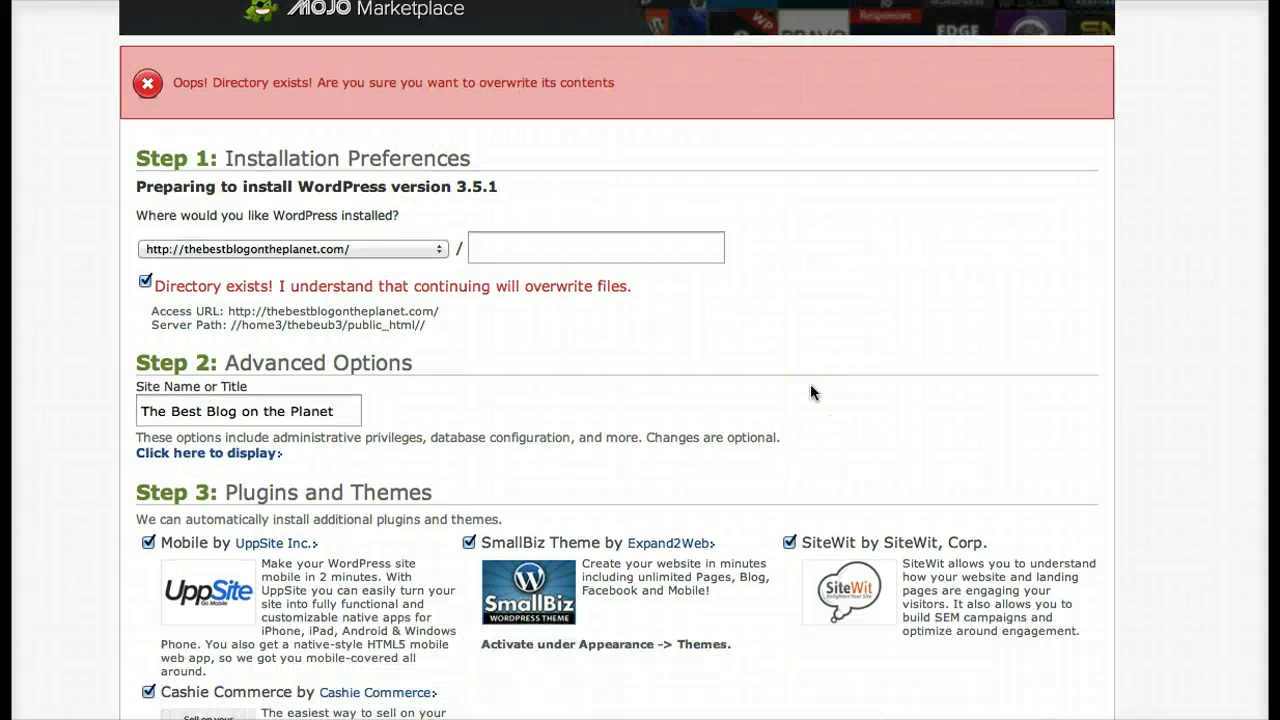
click(148, 588)
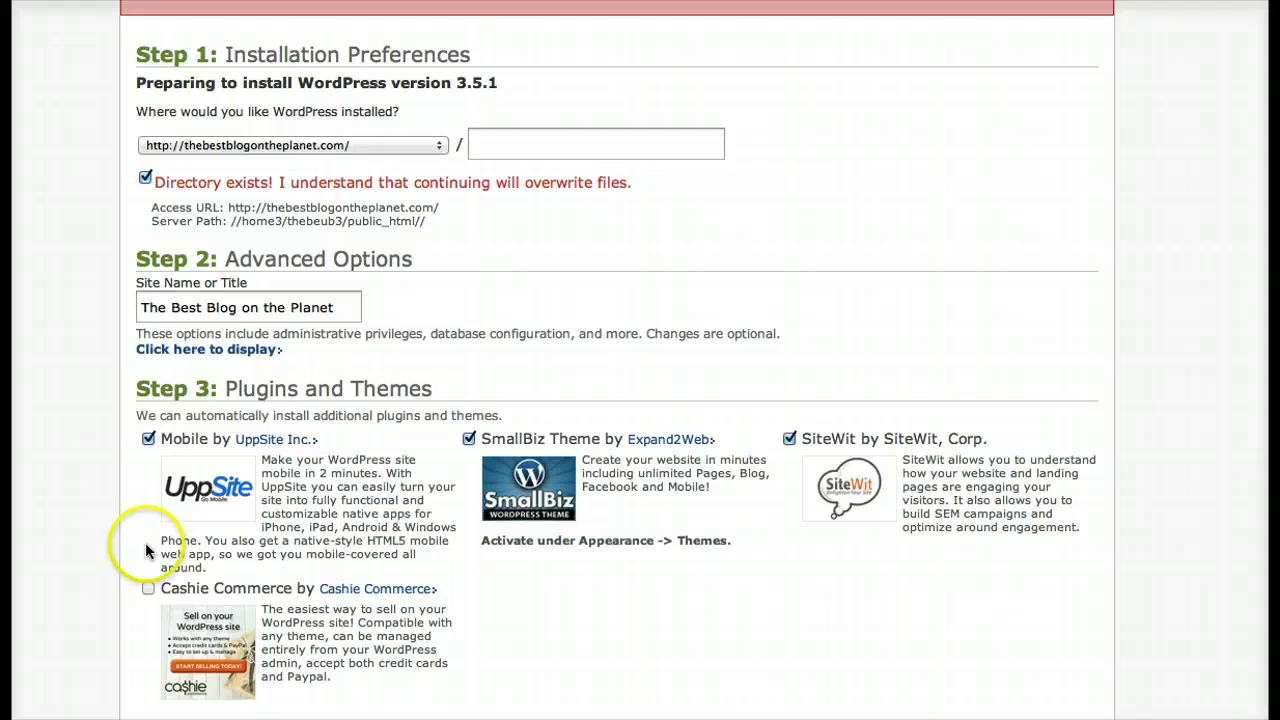
click(148, 439)
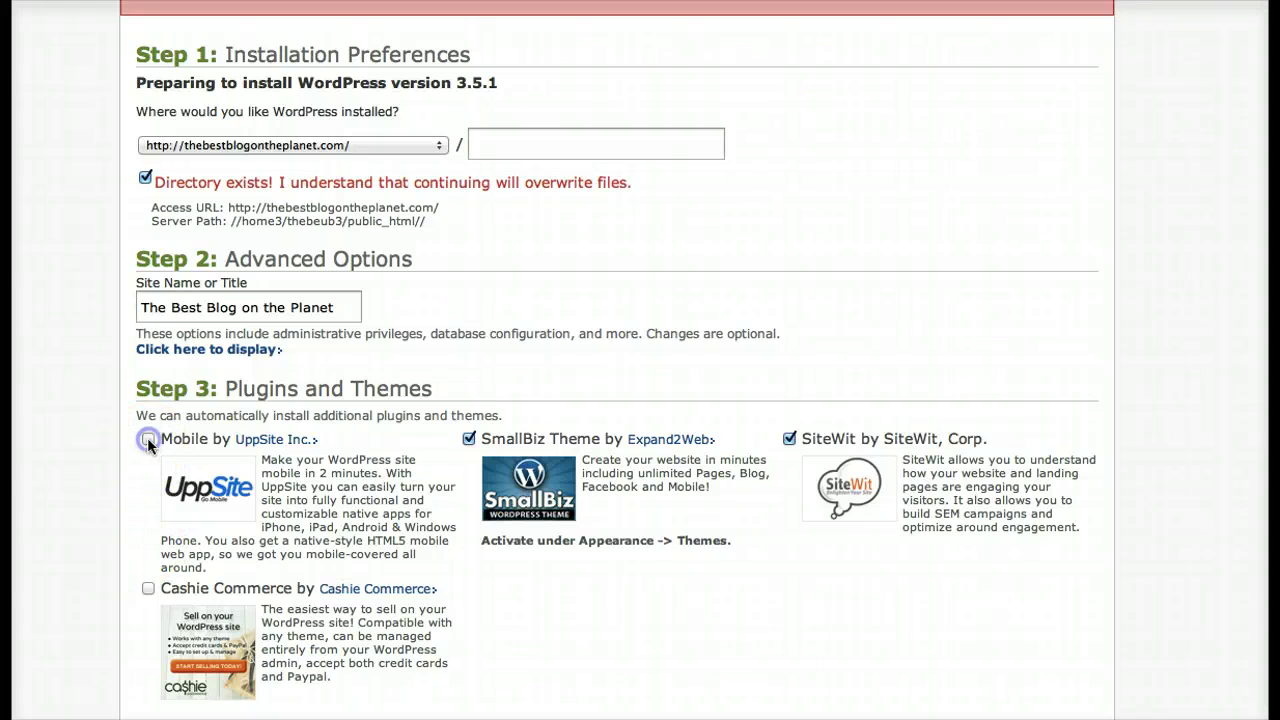
click(468, 439)
click(789, 439)
scroll(776, 541, down, 3)
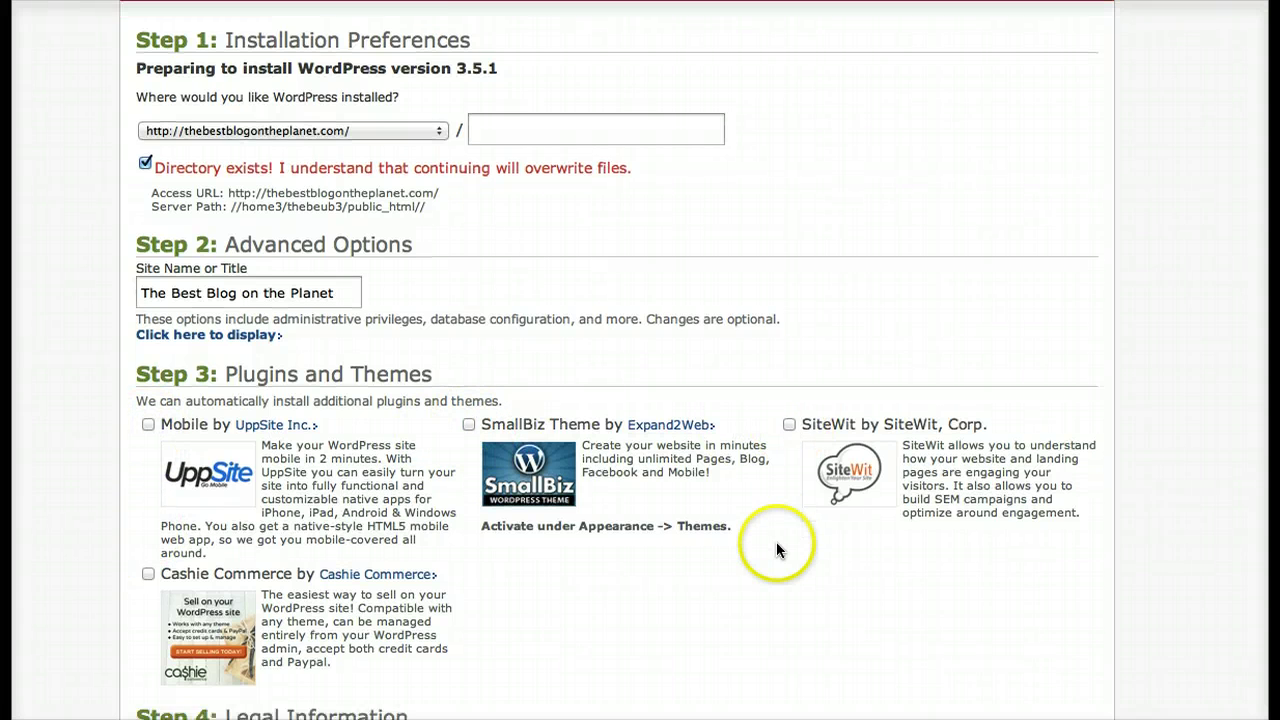
click(196, 682)
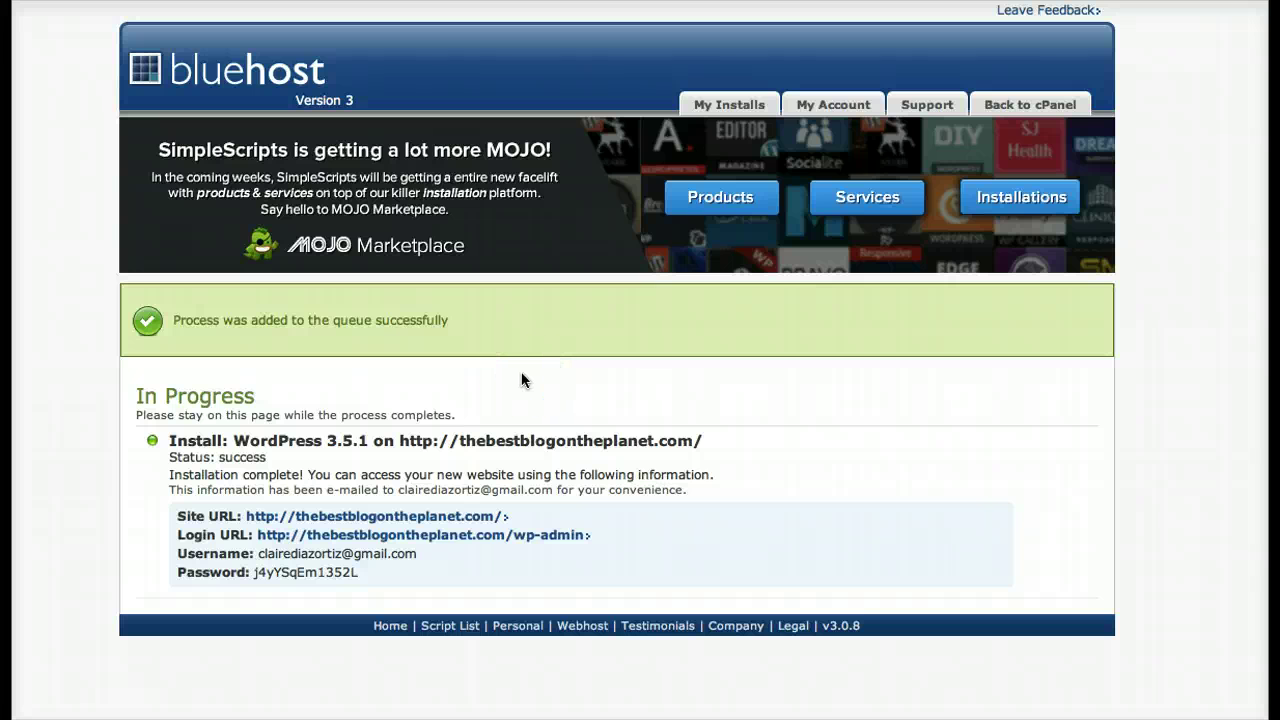
Open the new blog's WordPress Login URL in a new tab, select the generated password, and dismiss the low-battery alert.
click(389, 542)
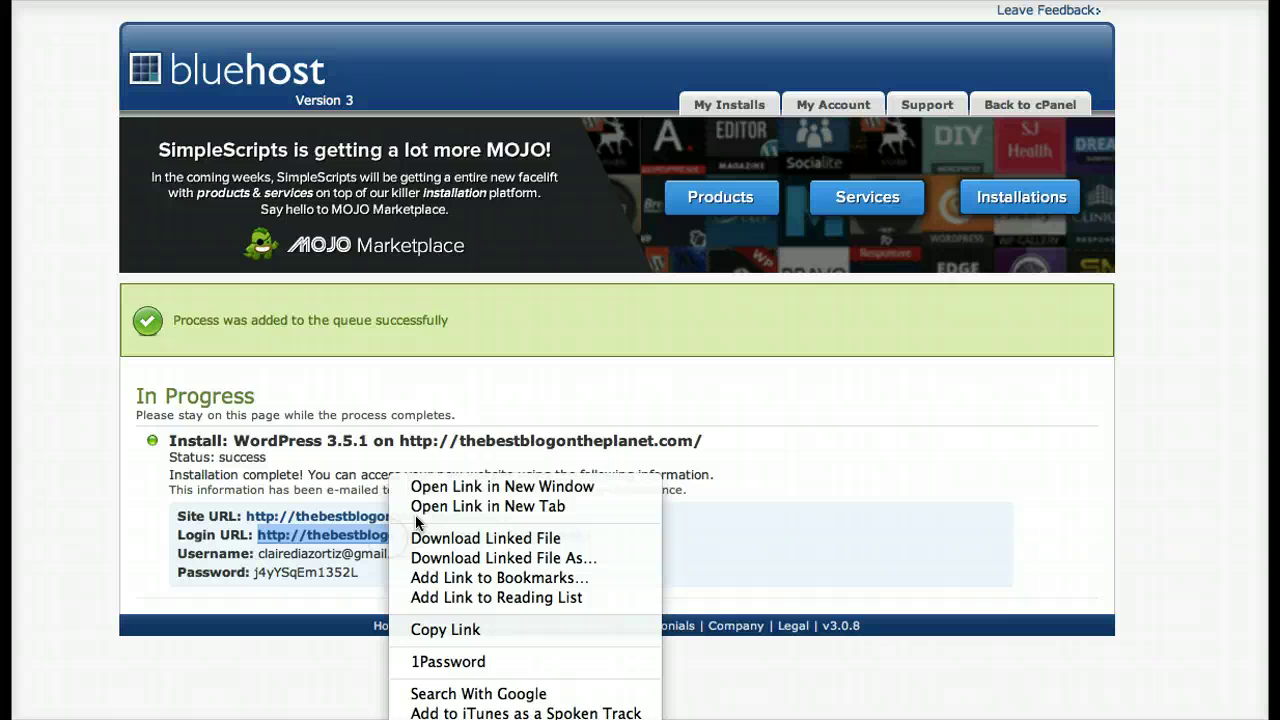
click(426, 506)
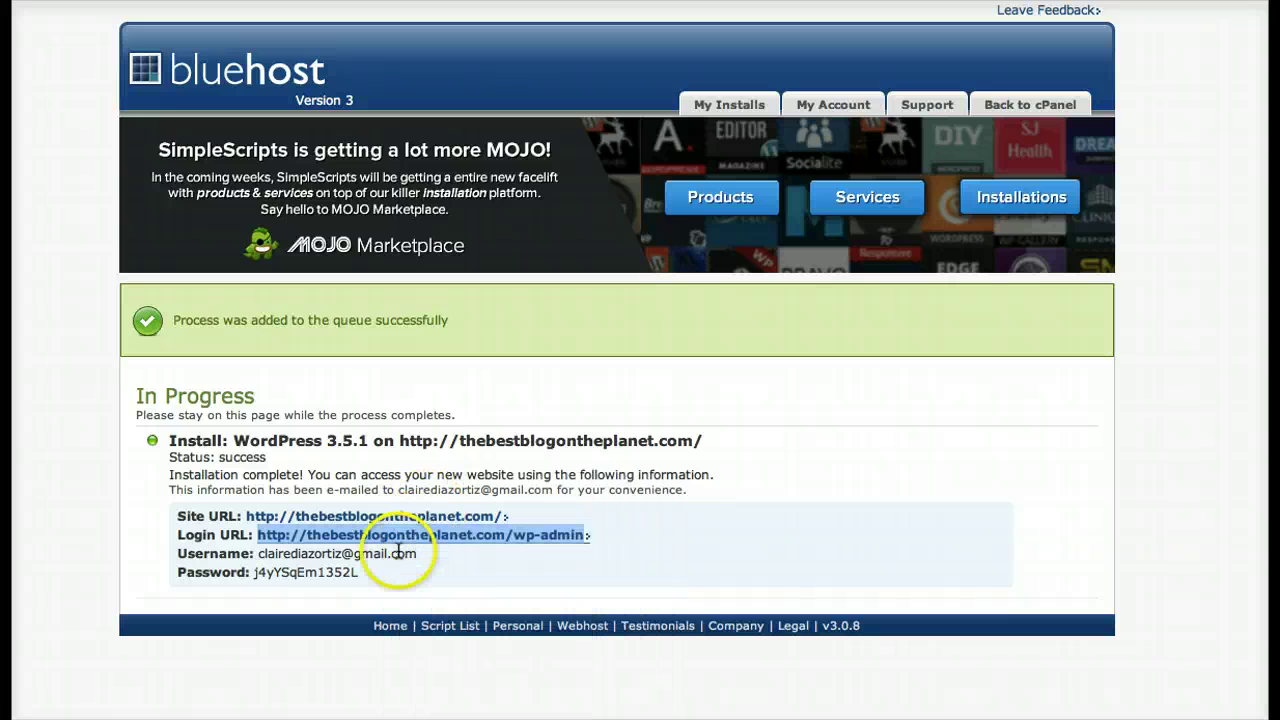
drag(360, 572, 255, 571)
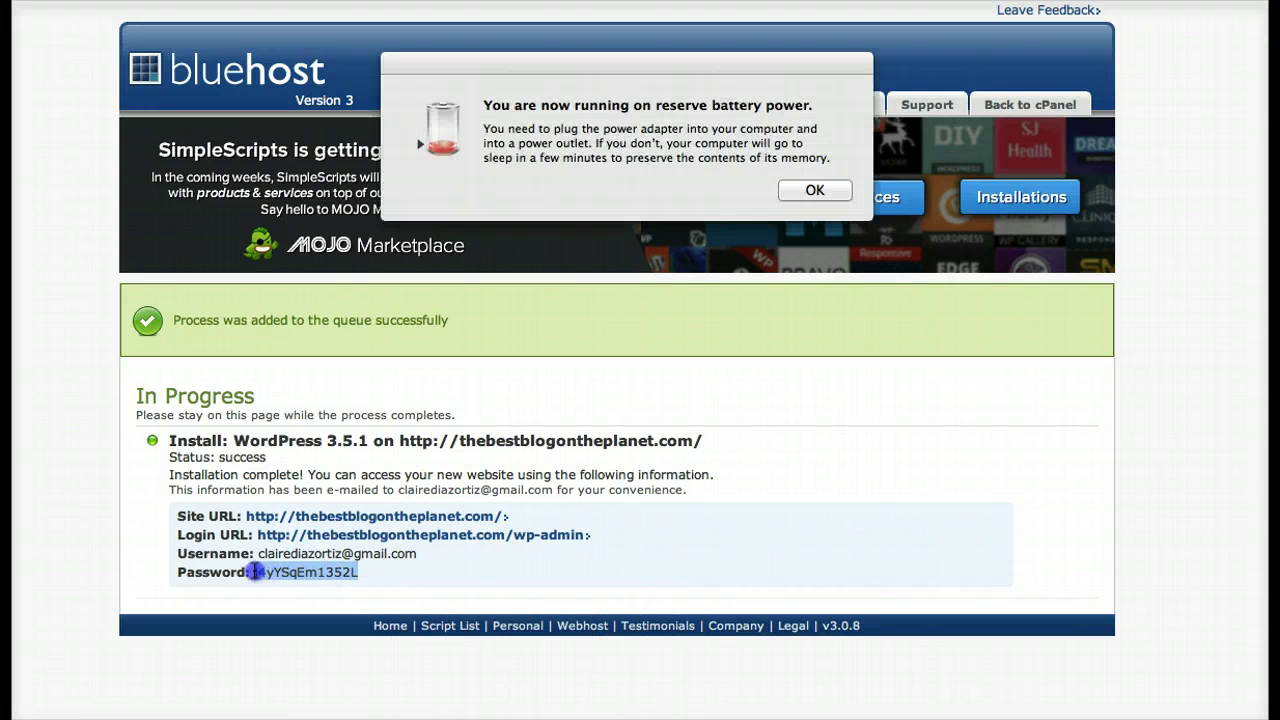
click(802, 180)
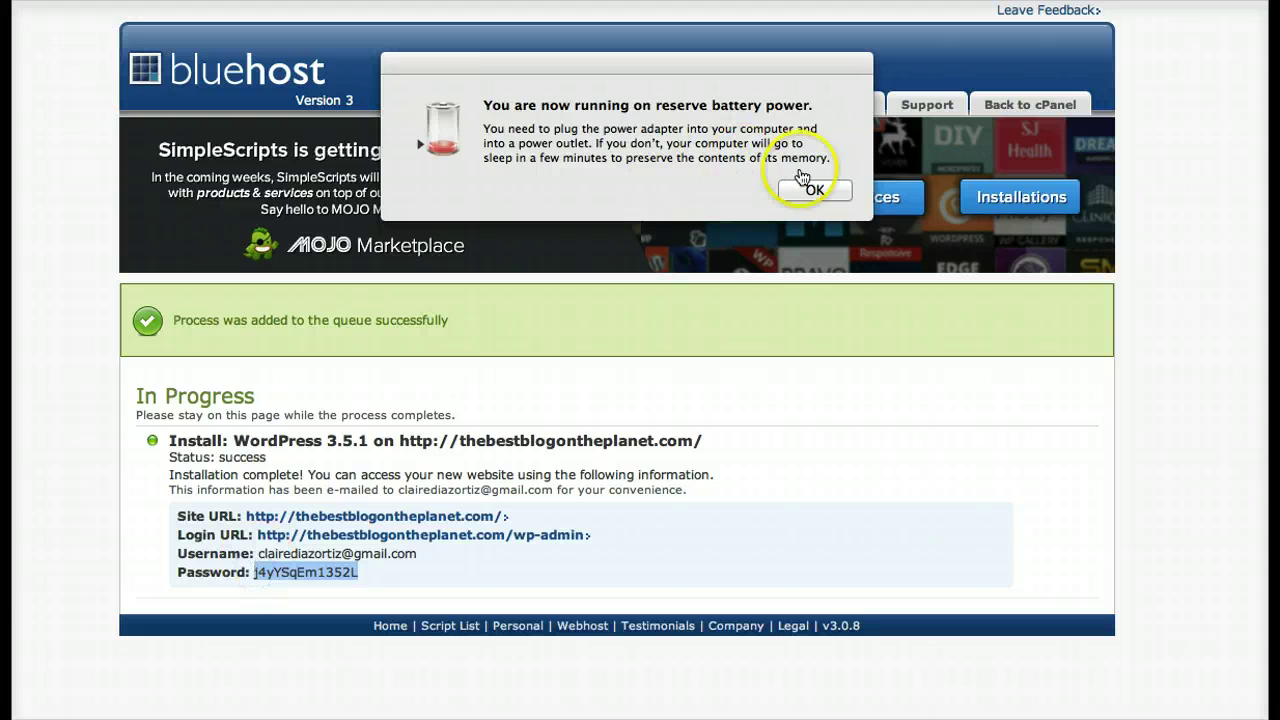
click(814, 189)
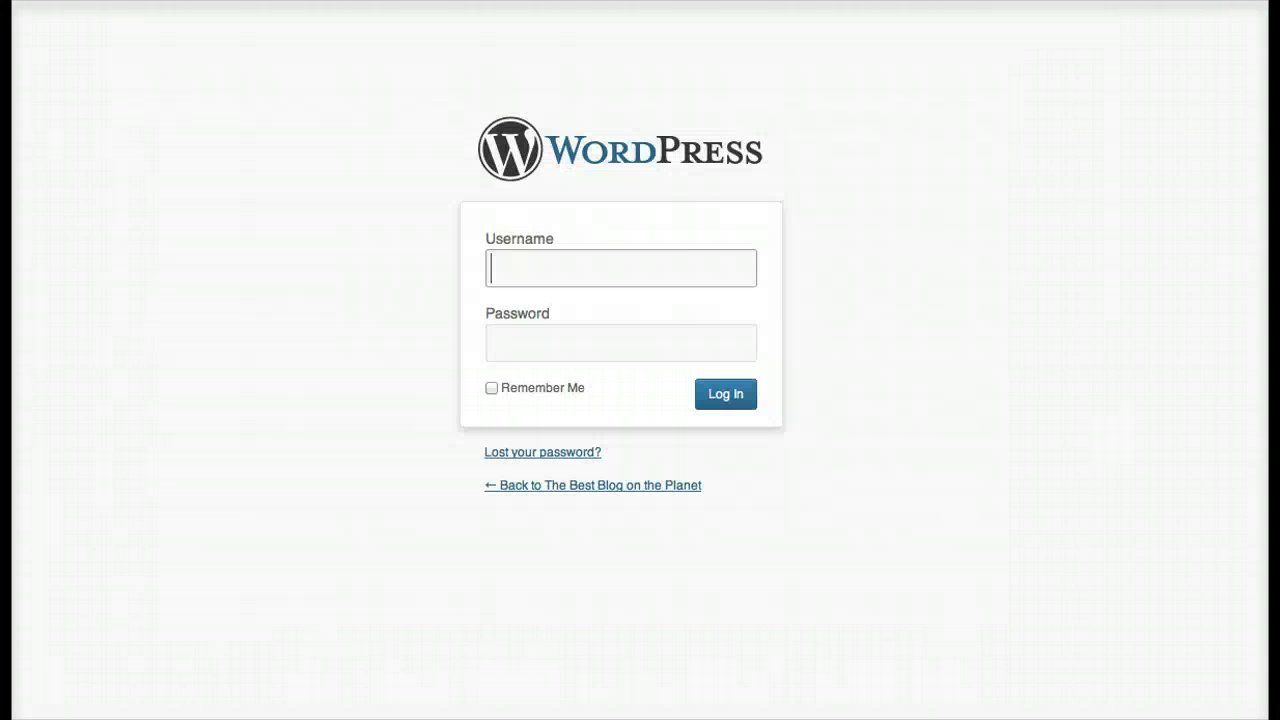
Log in to WordPress with the account e-mail and password, Remember Me ticked, declining Safari's password save.
click(688, 266)
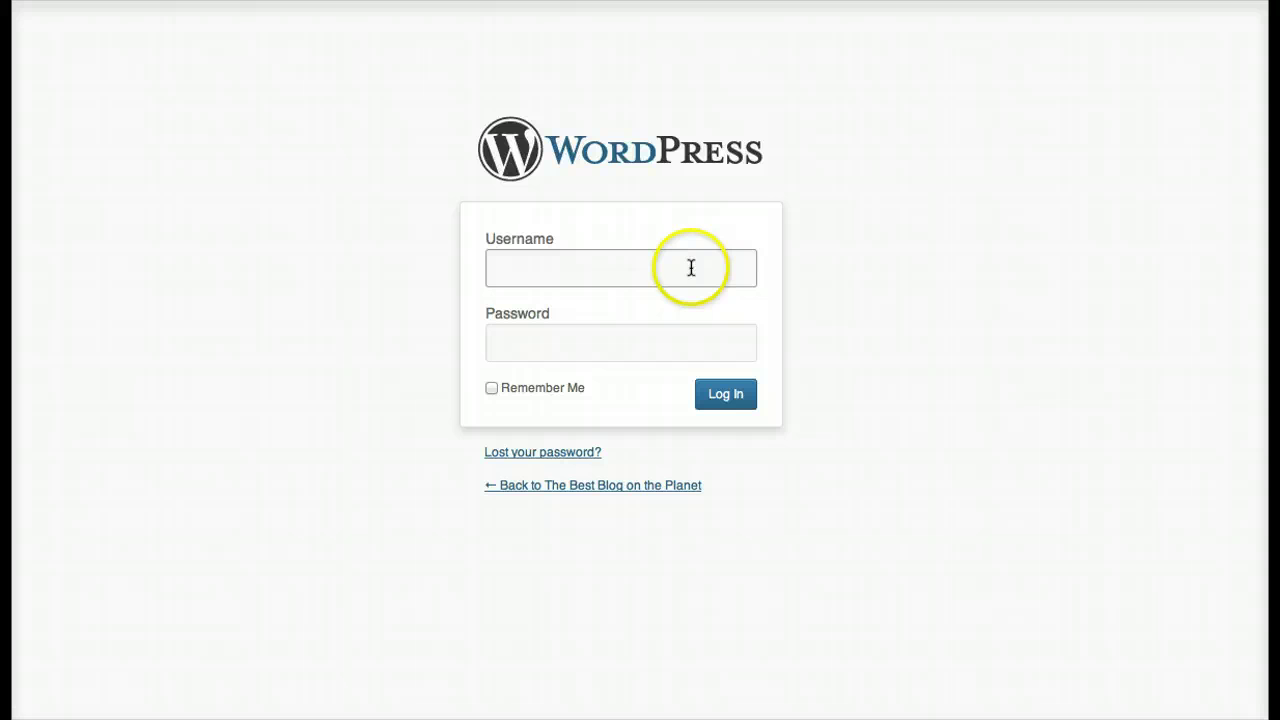
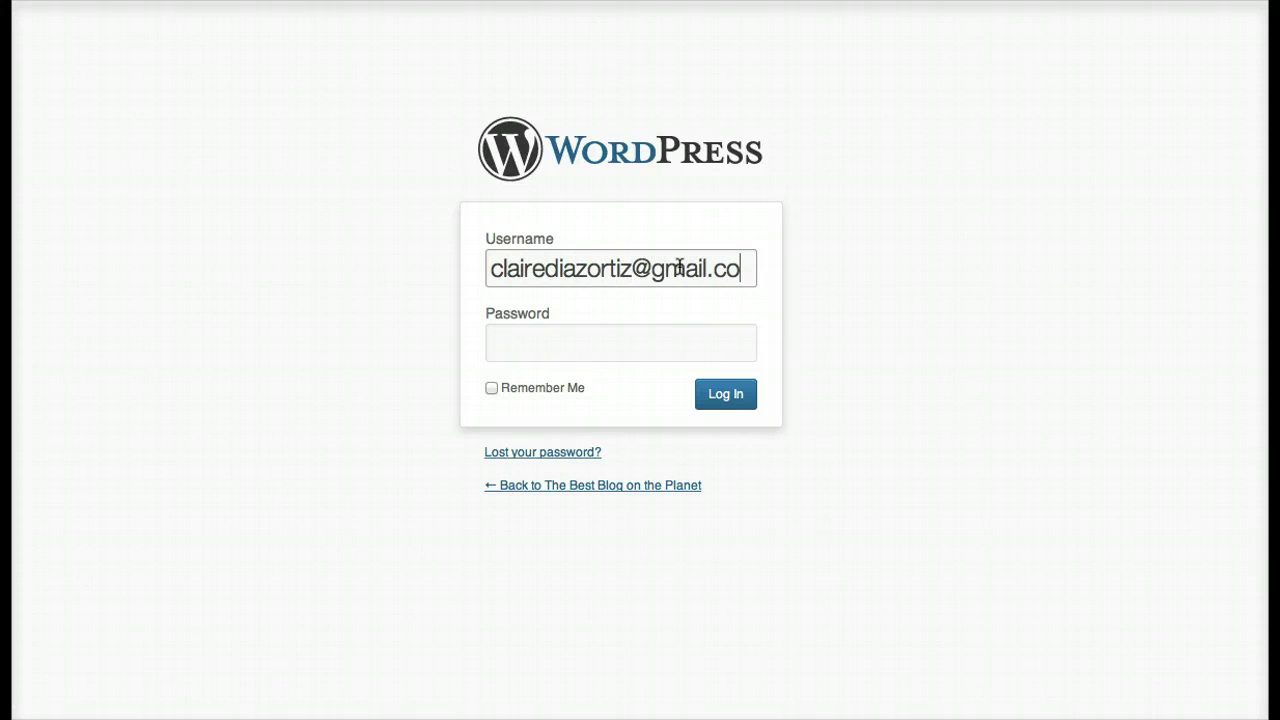
key(Tab)
text(•••••••••••••)
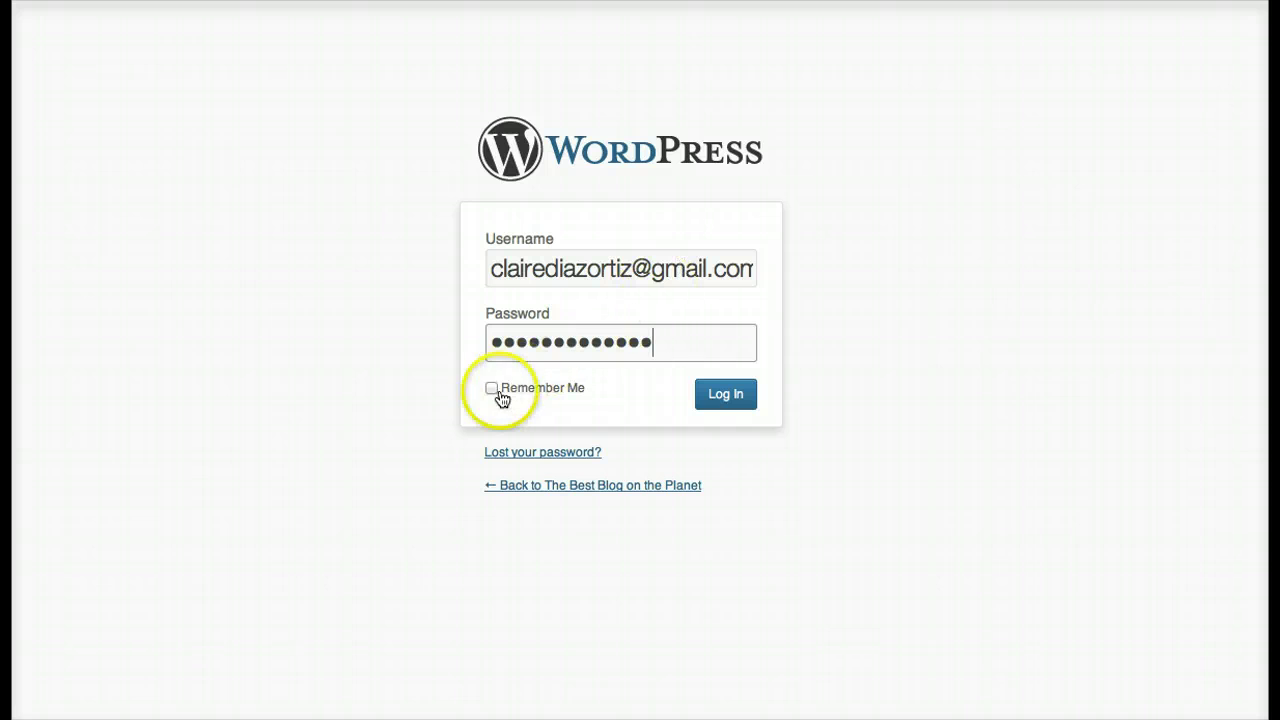
click(491, 387)
click(734, 396)
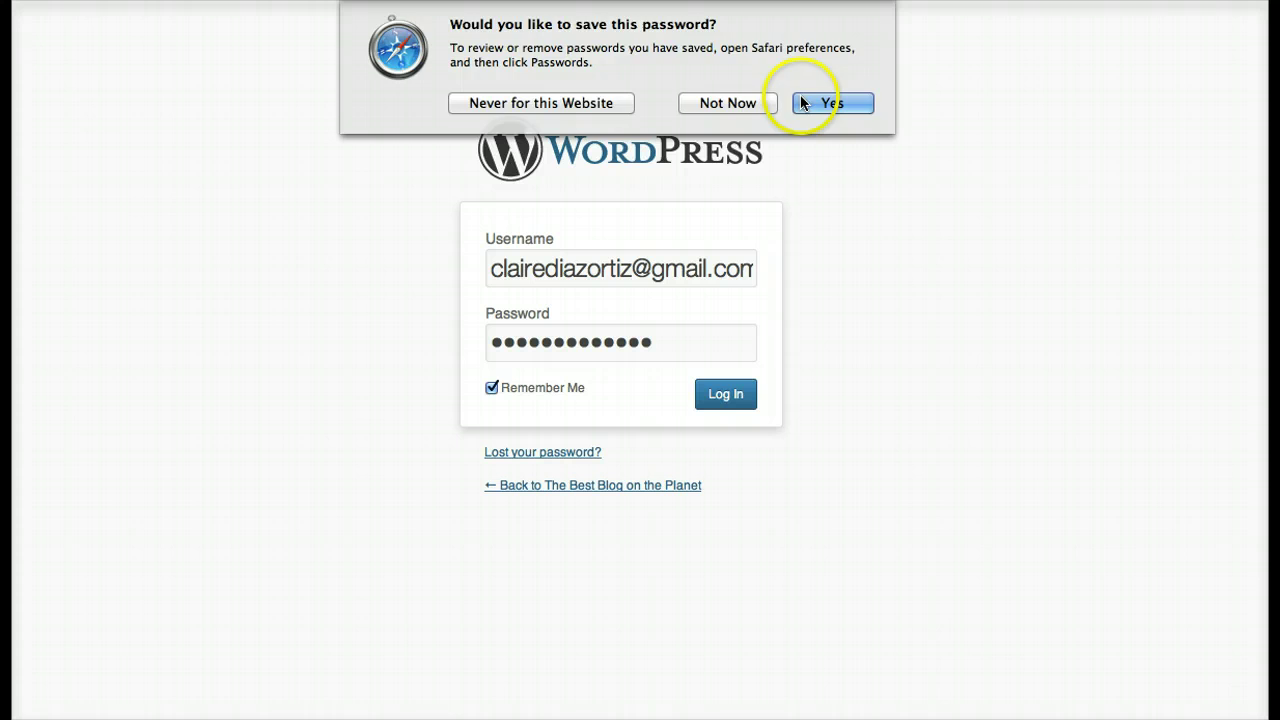
click(752, 104)
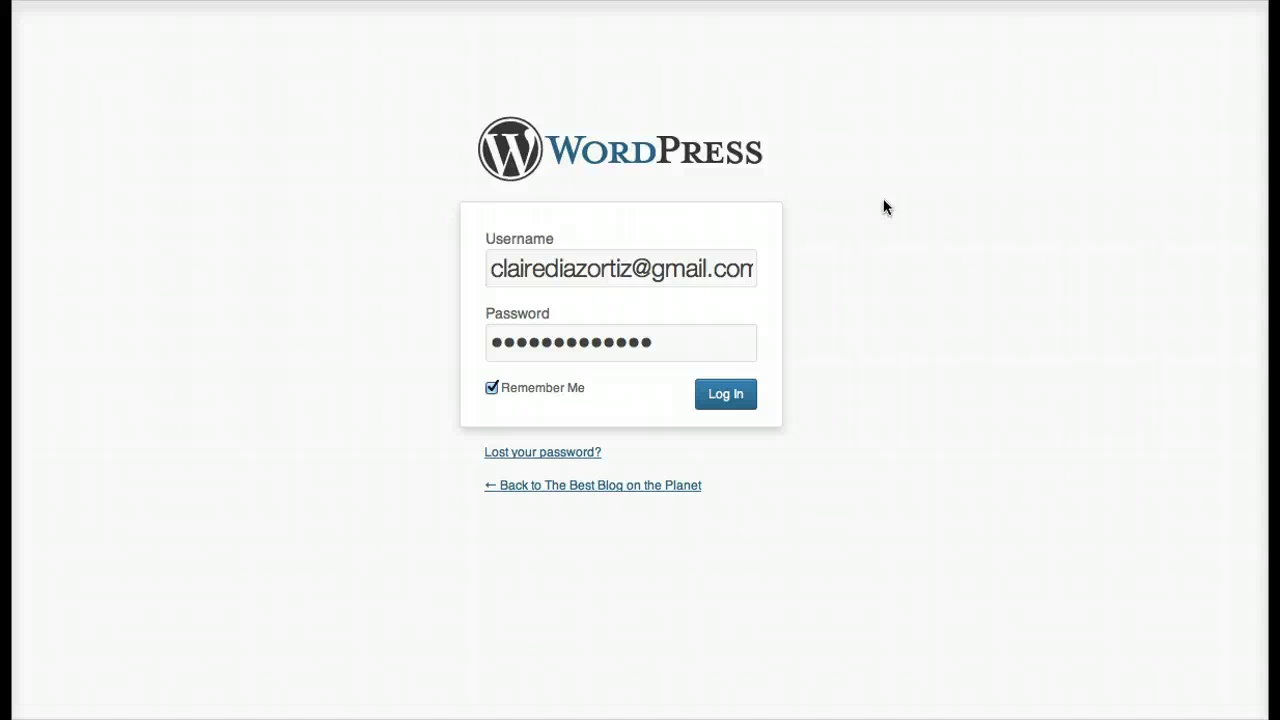
click(729, 398)
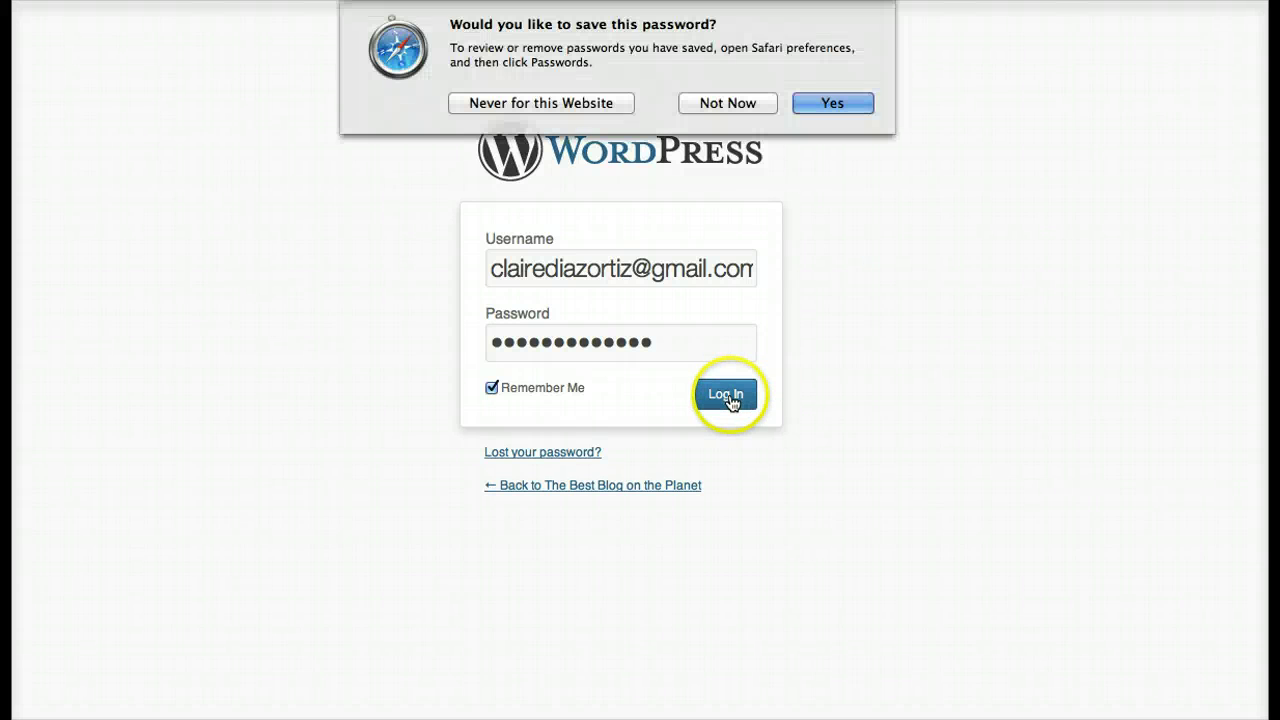
click(728, 103)
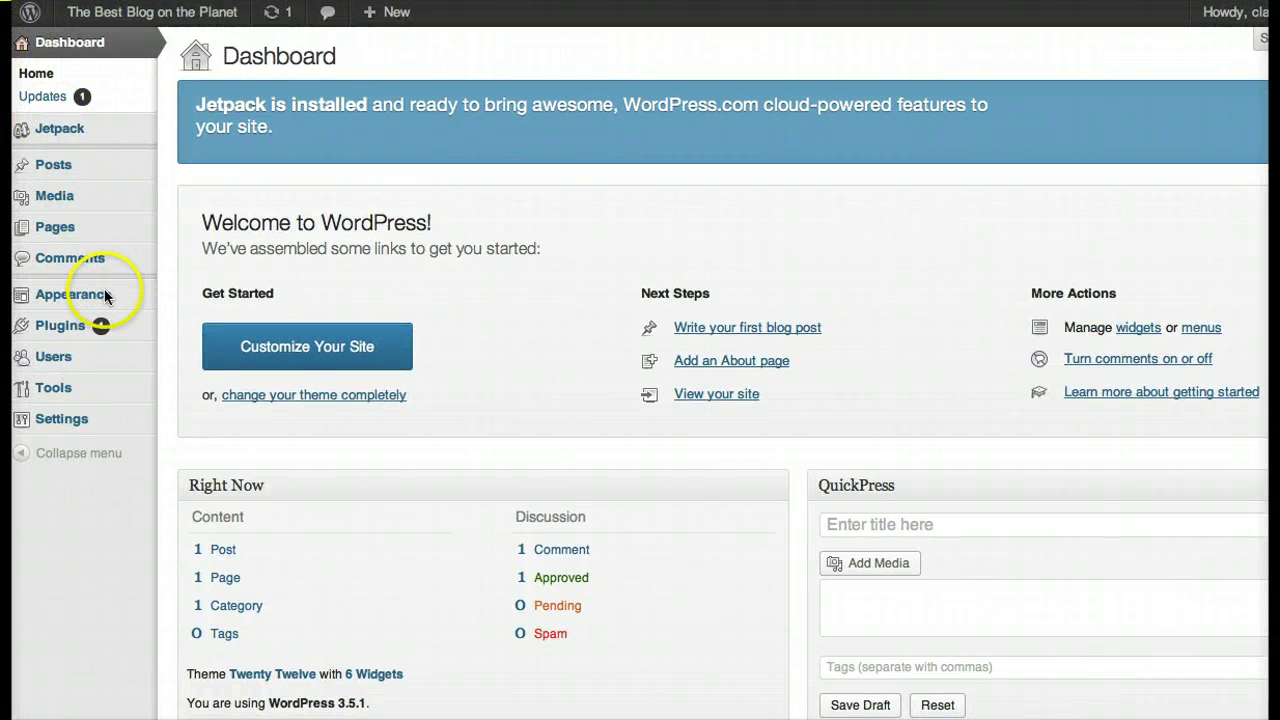
mouse_move(73, 294)
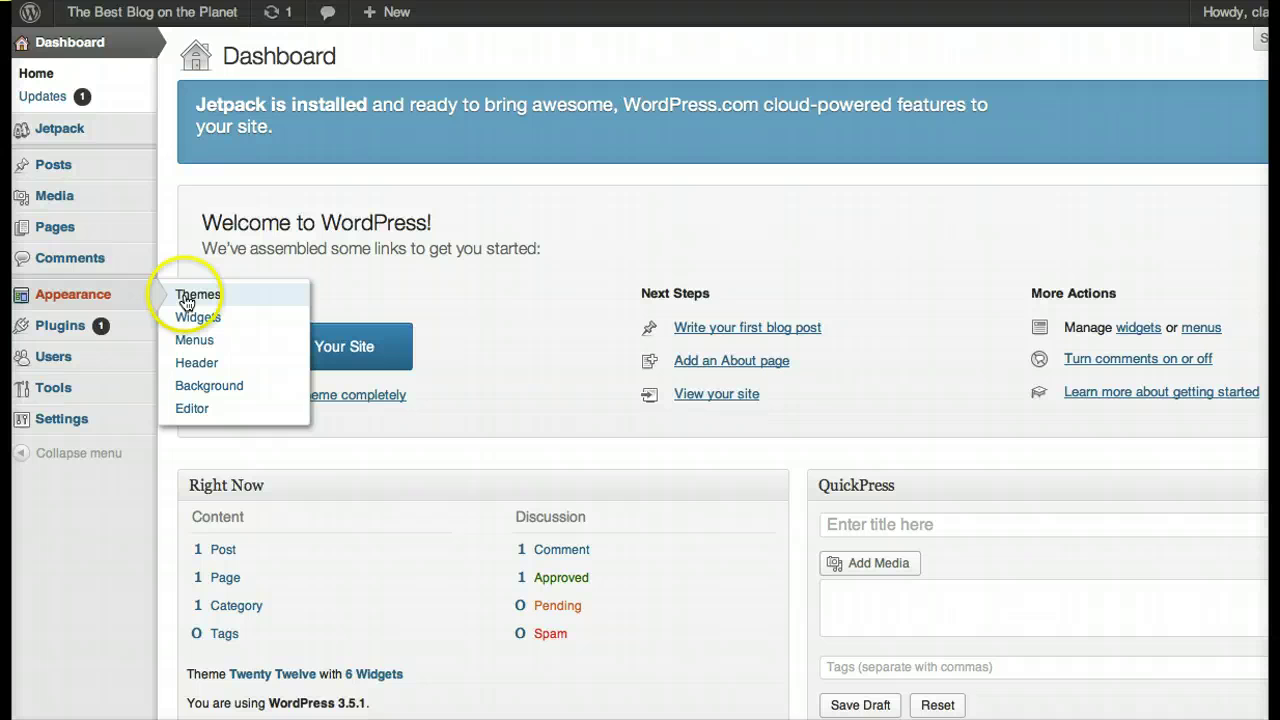
Open Appearance > Themes and review Twenty Twelve (current) and the available Twenty Eleven.
click(186, 300)
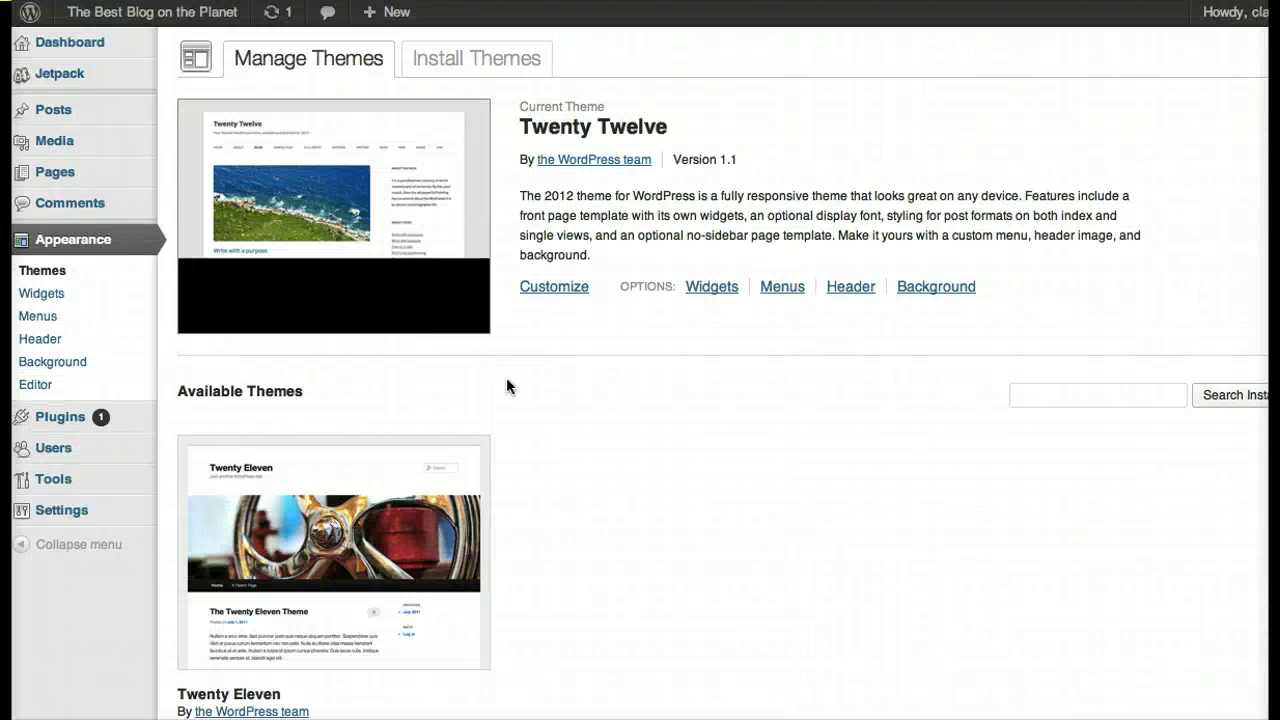
scroll(507, 381, down, 2)
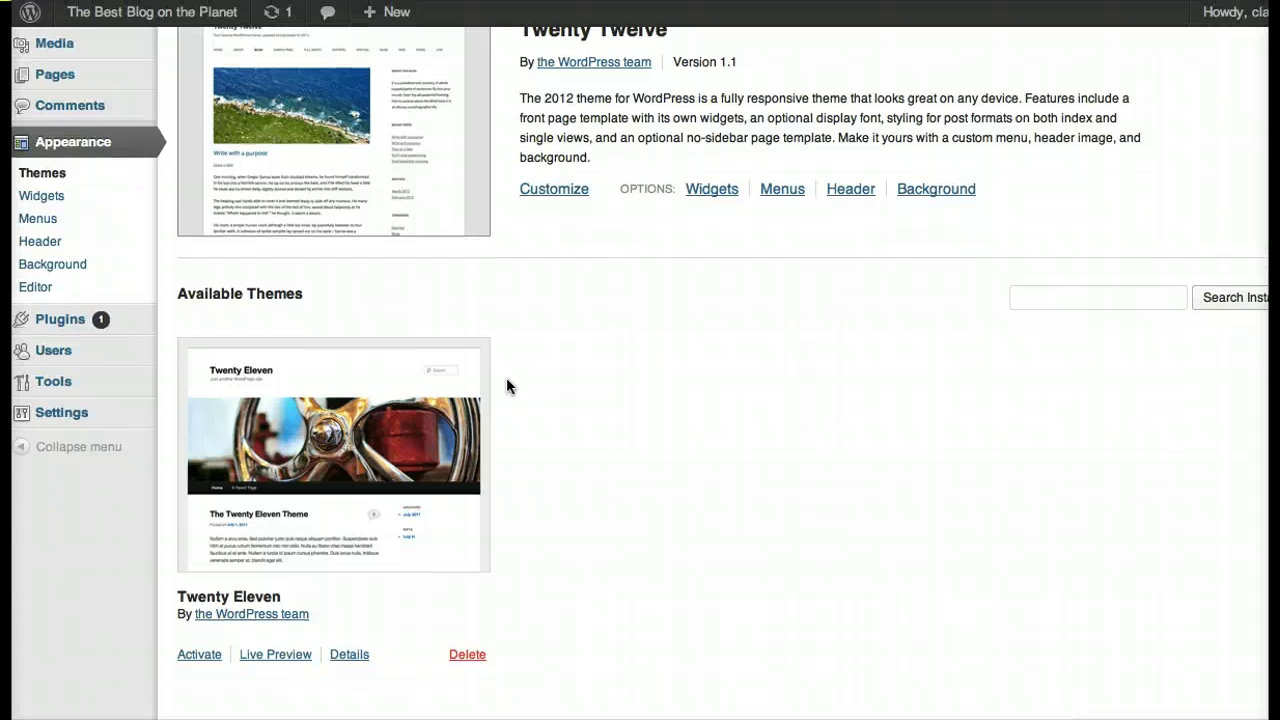
scroll(506, 383, up, 2)
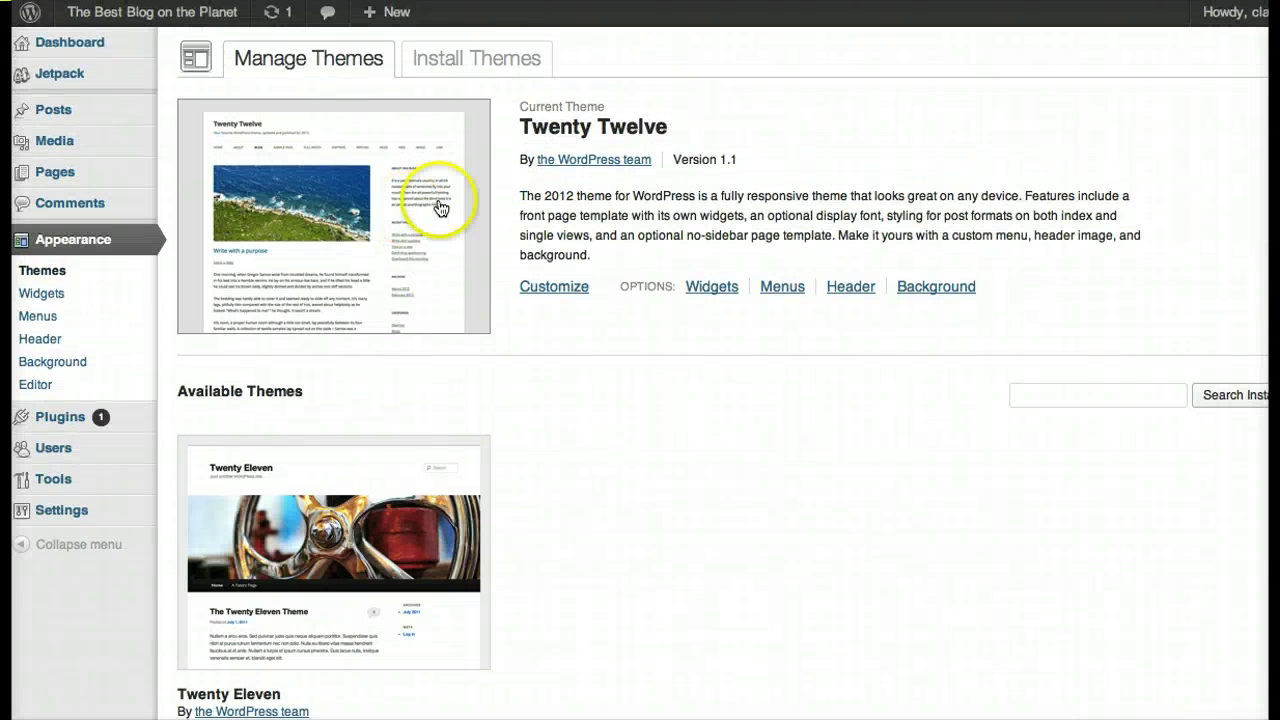
scroll(545, 380, down, 2)
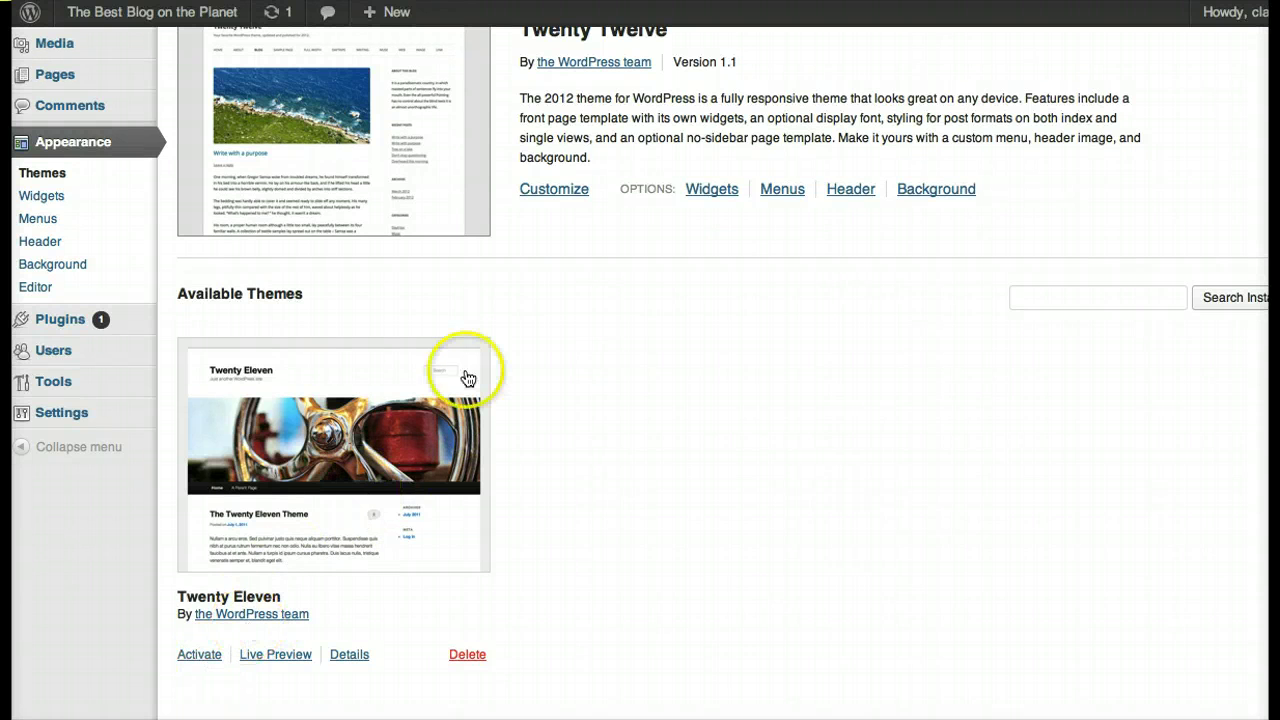
scroll(491, 354, up, 2)
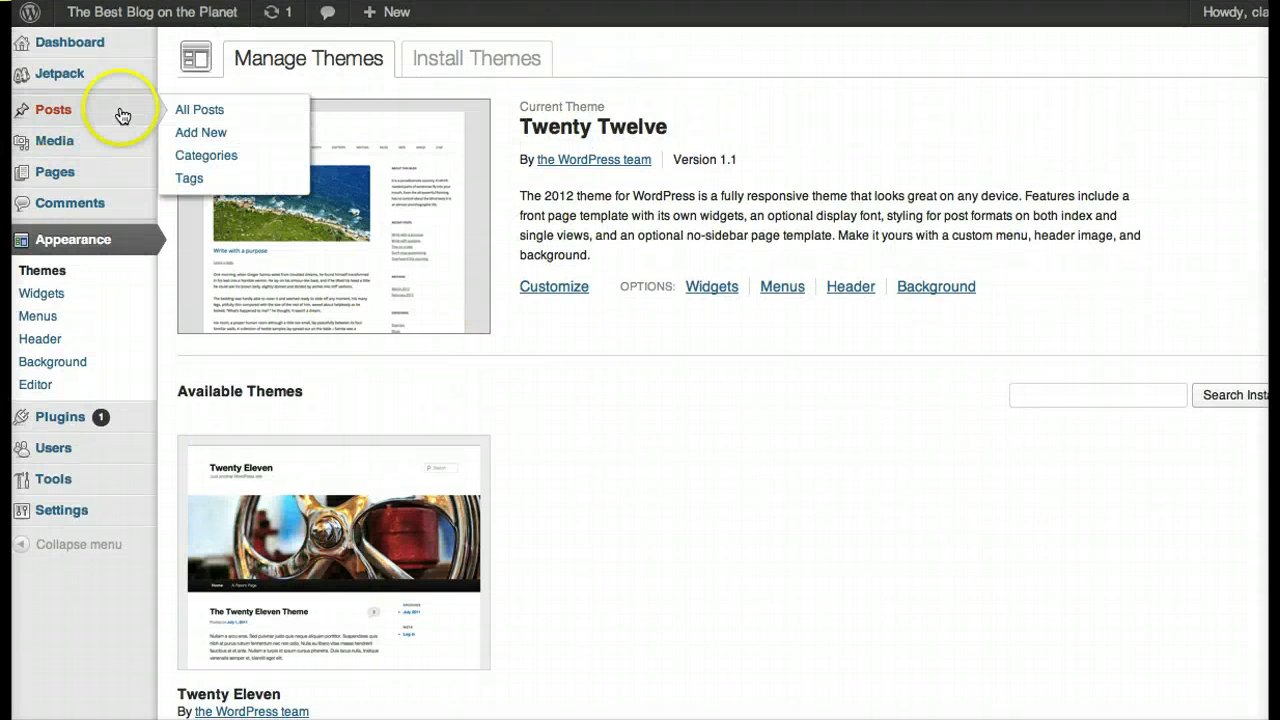
mouse_move(53, 110)
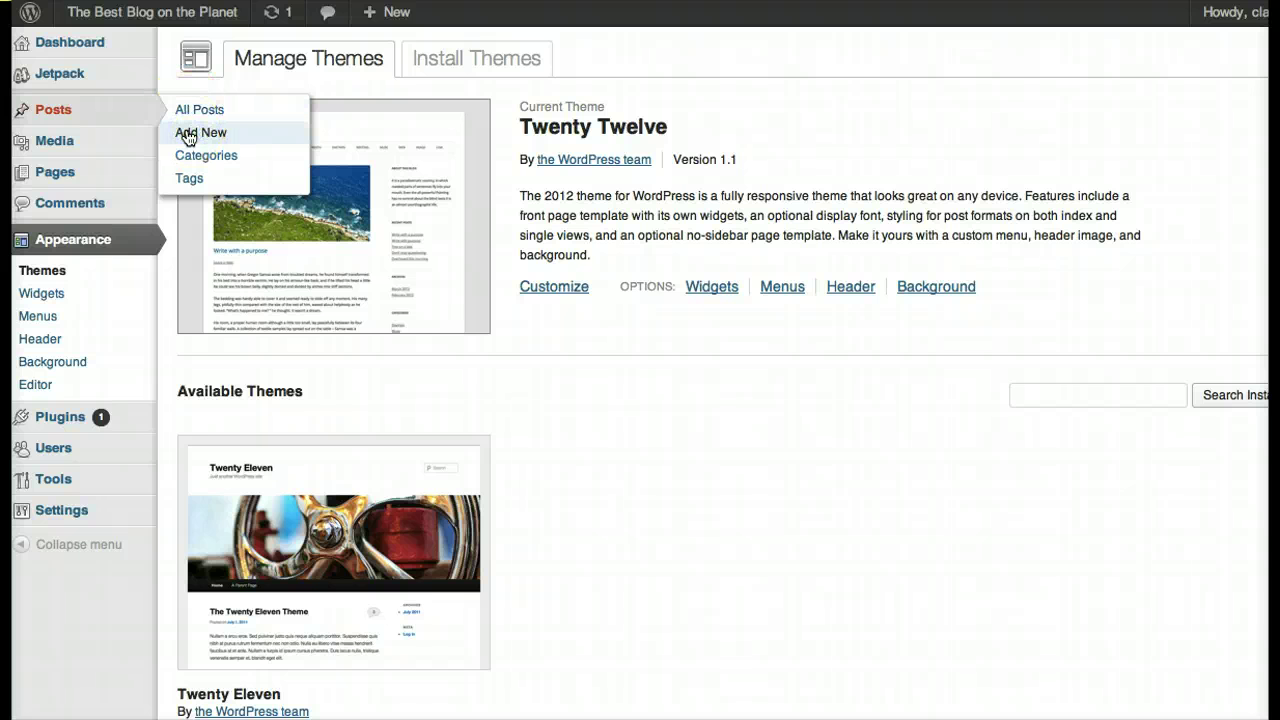
Create a post titled 'This is my first post.' with body 'boom', save a draft, then publish it.
click(397, 112)
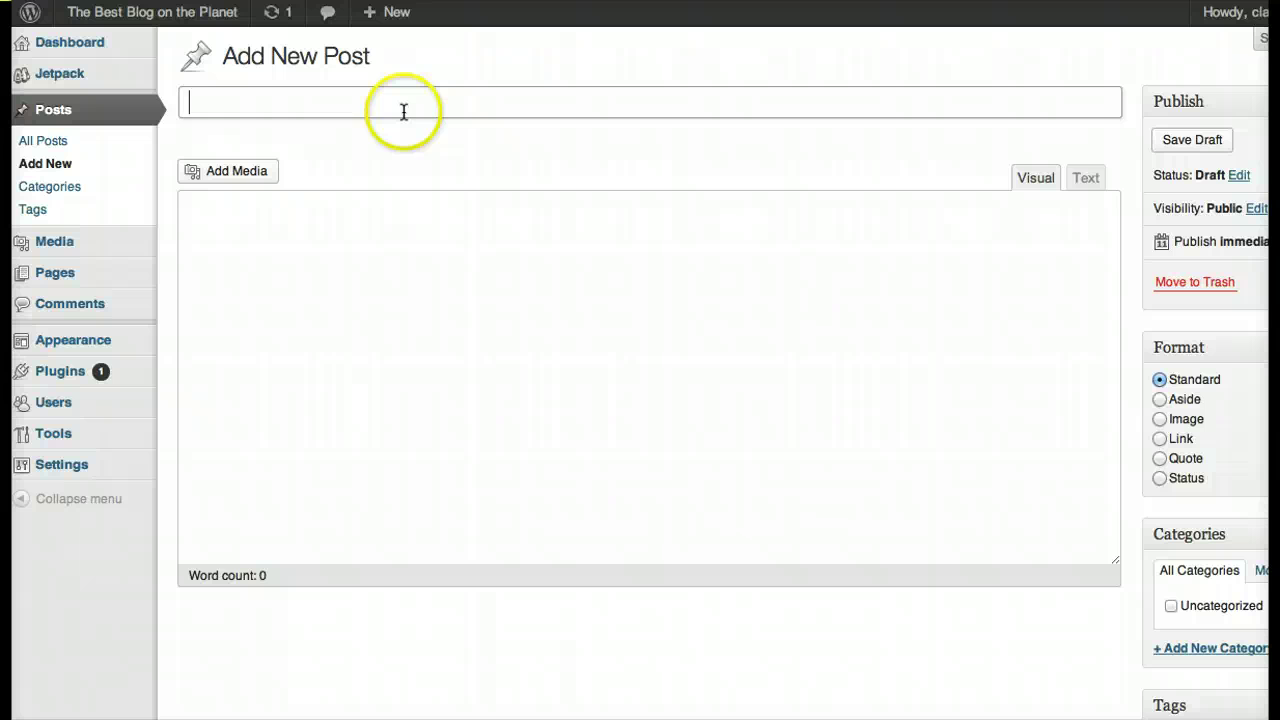
text(This i)
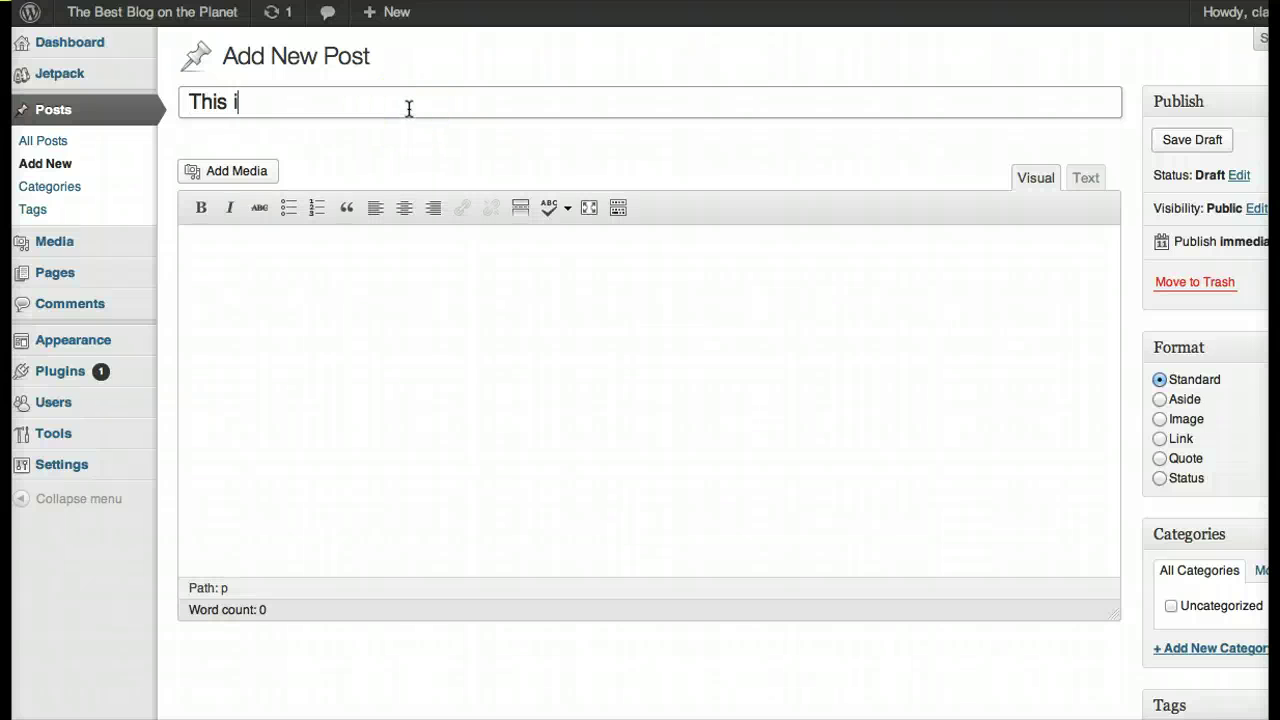
text(s my first p)
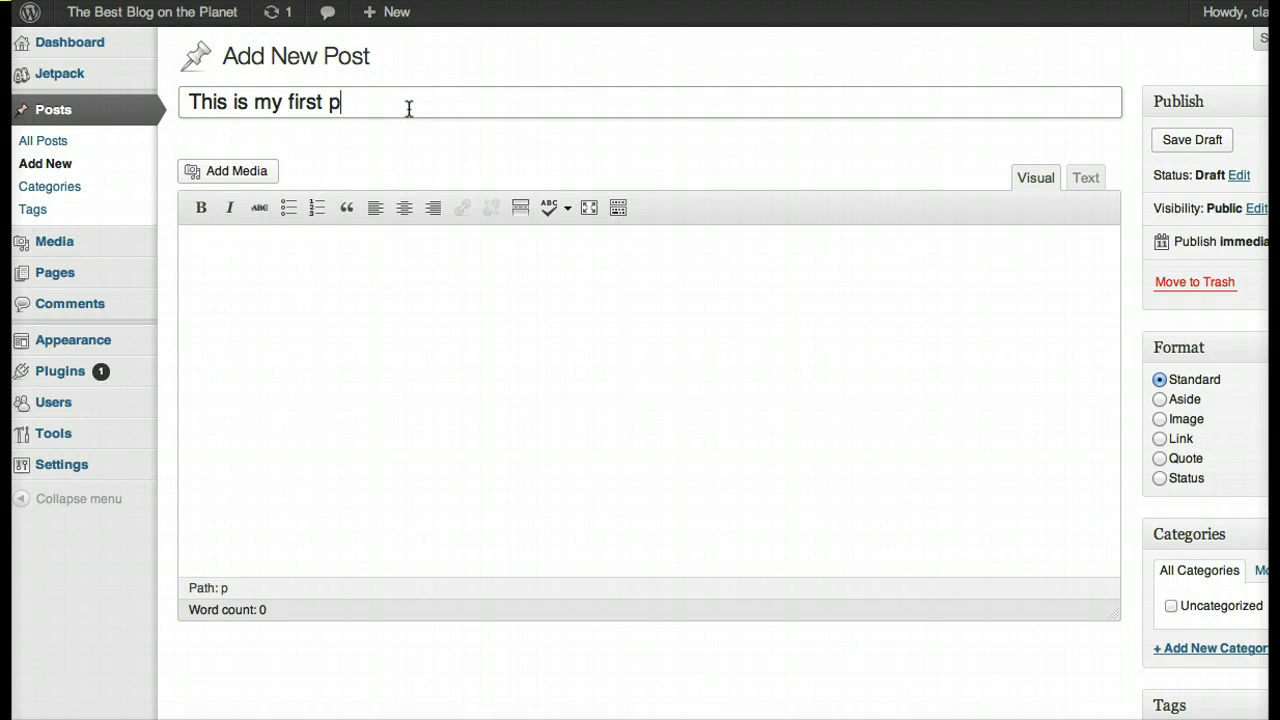
text(ost.)
key(Tab)
text(#)
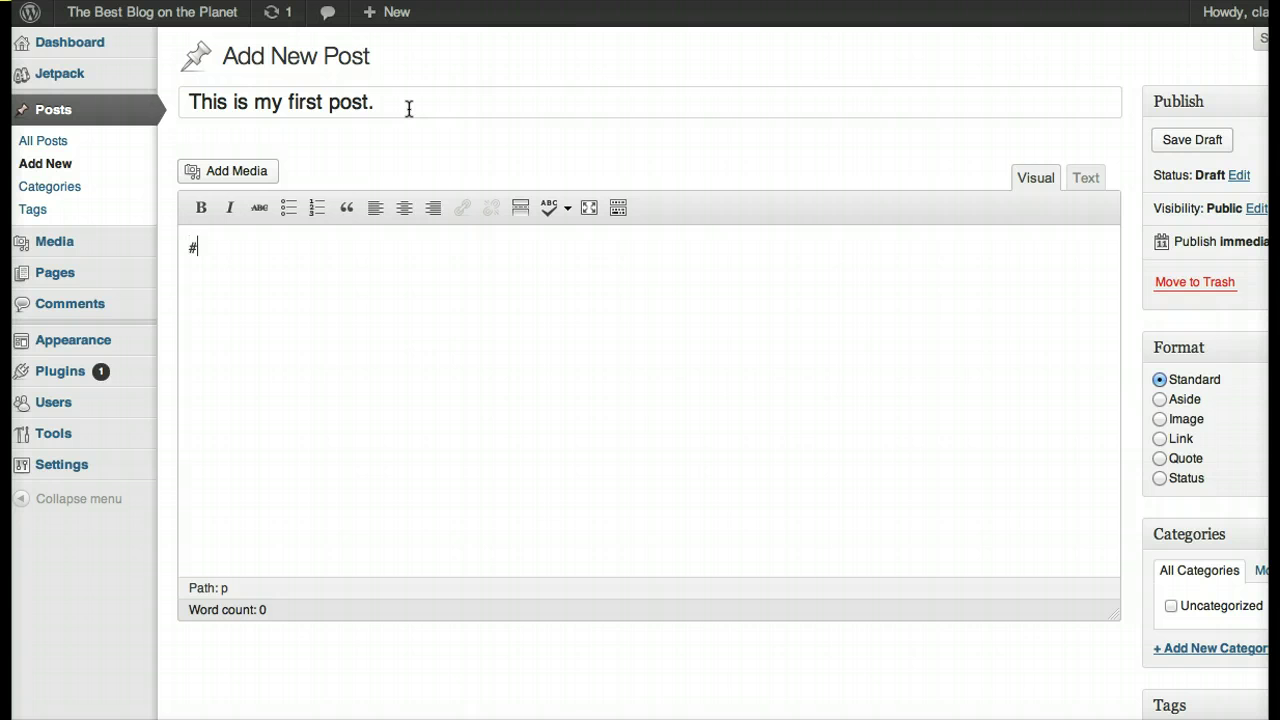
text(boom)
key(shift+Tab)
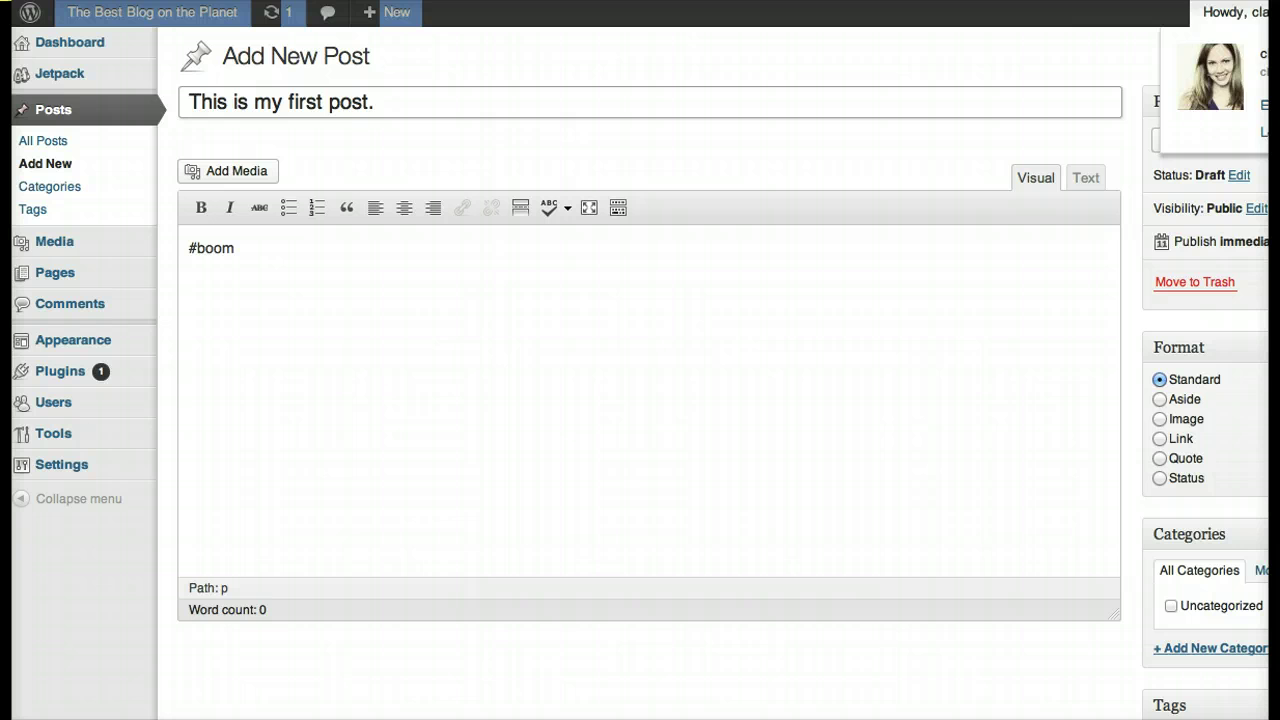
click(1113, 18)
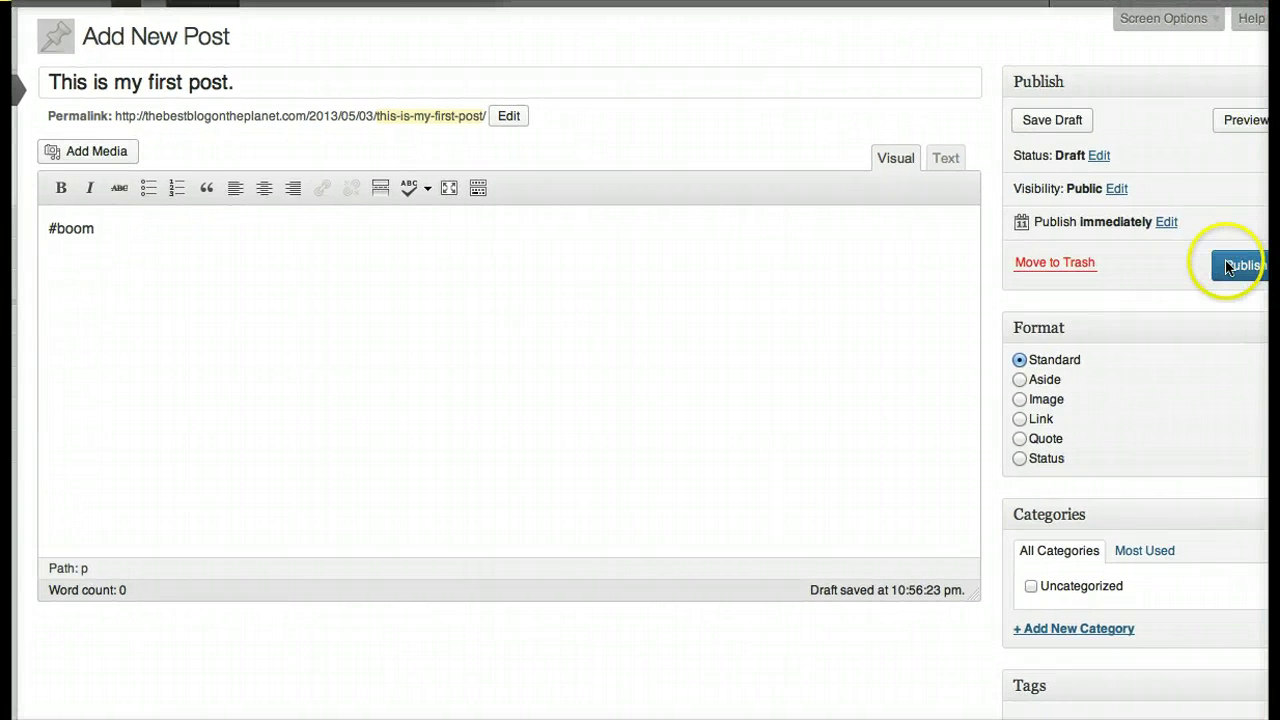
click(1228, 266)
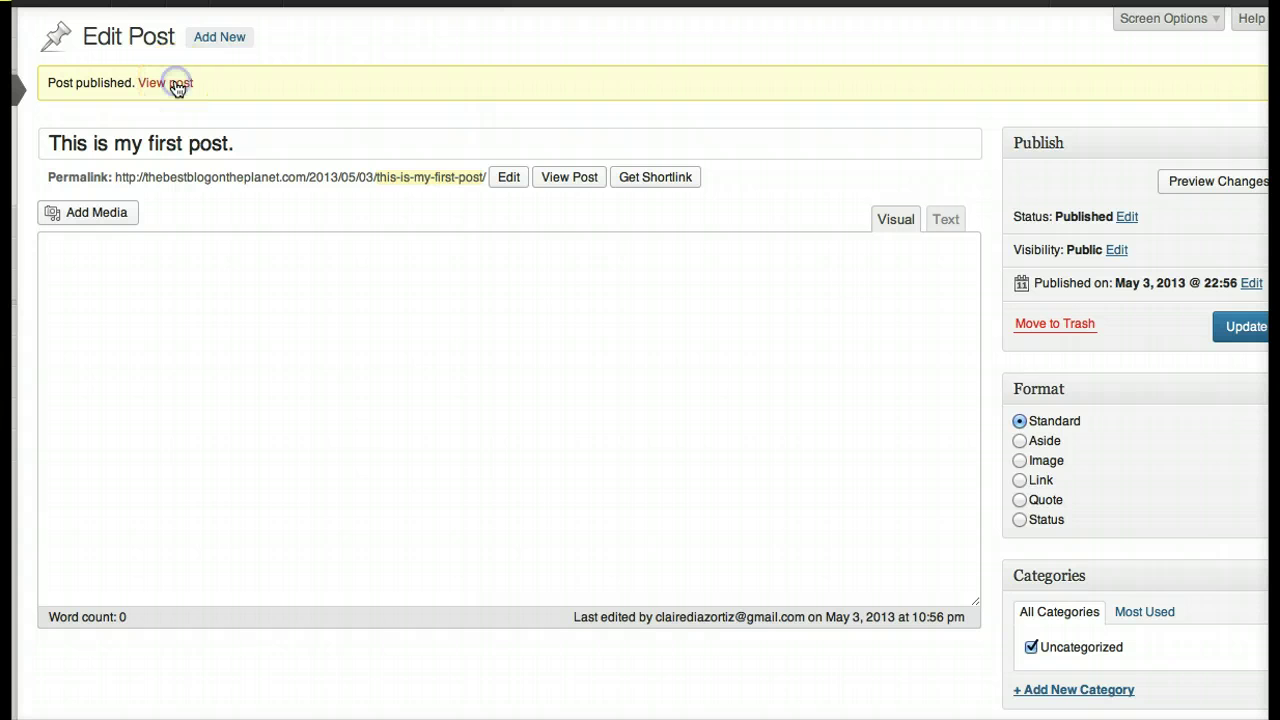
View the published post live on The Best Blog on the Planet and scroll through the page.
click(430, 77)
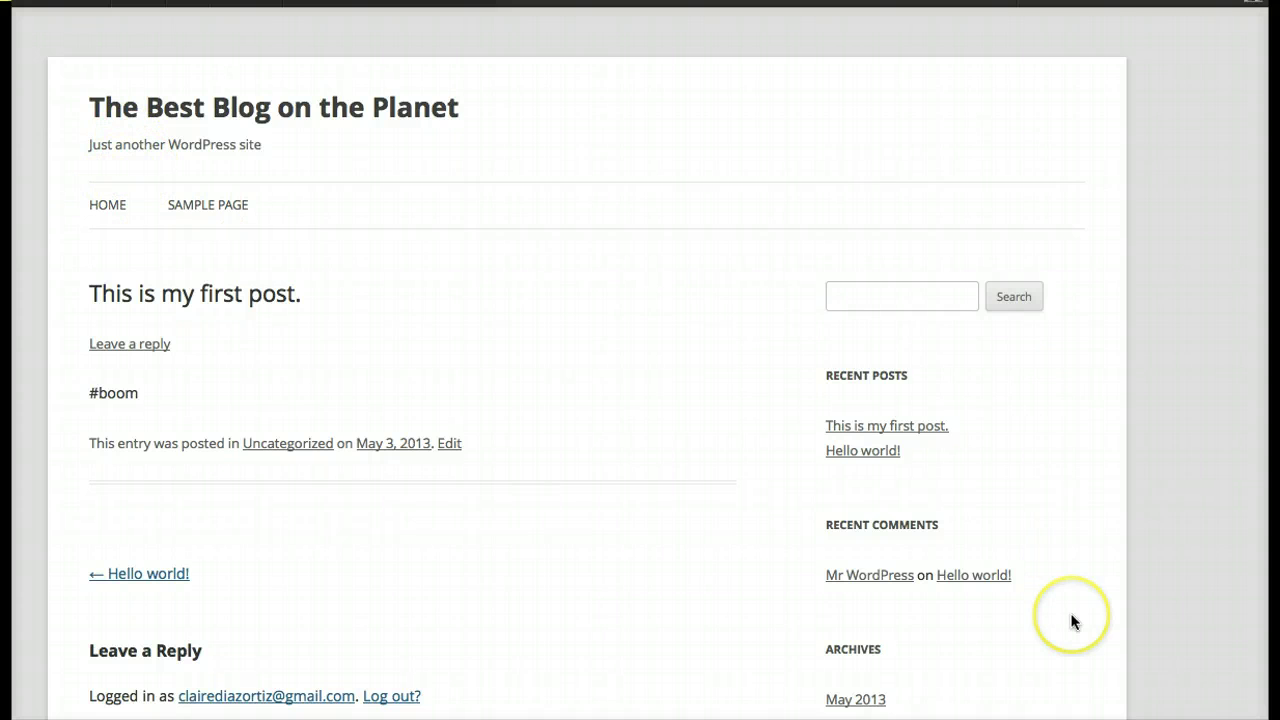
scroll(1074, 622, down, 3)
scroll(1073, 621, down, 2)
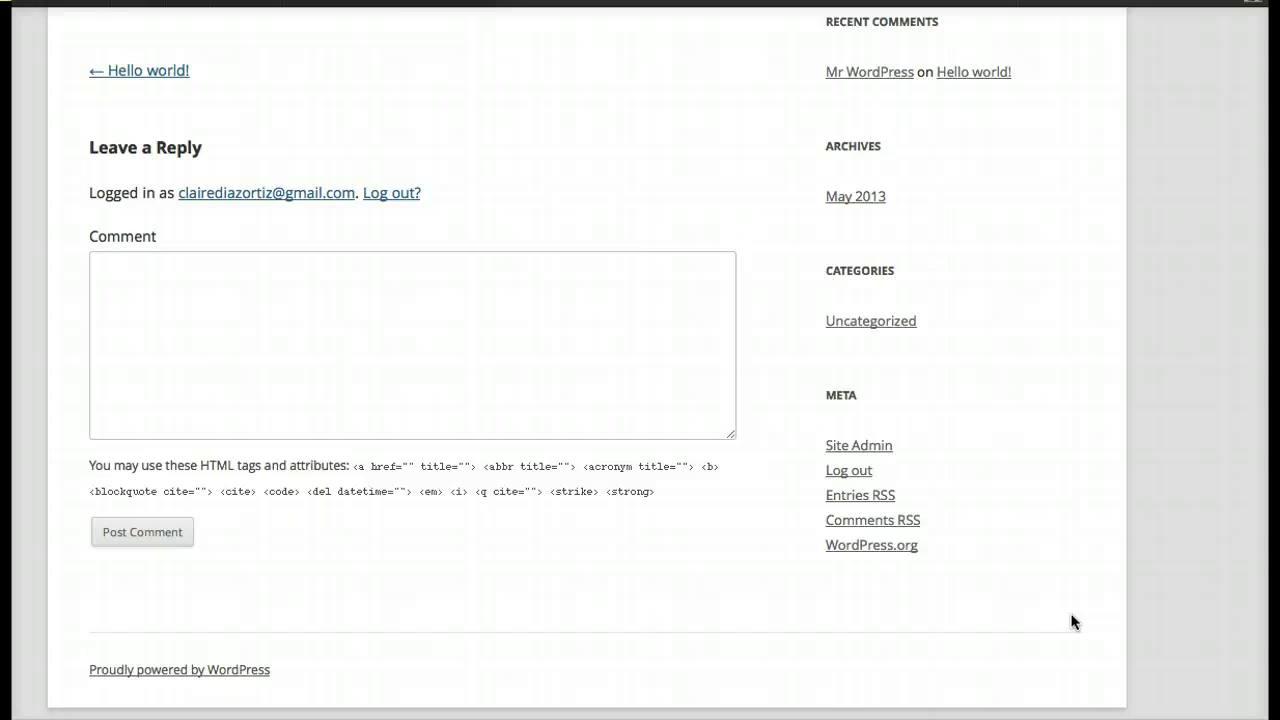
scroll(1073, 621, up, 5)
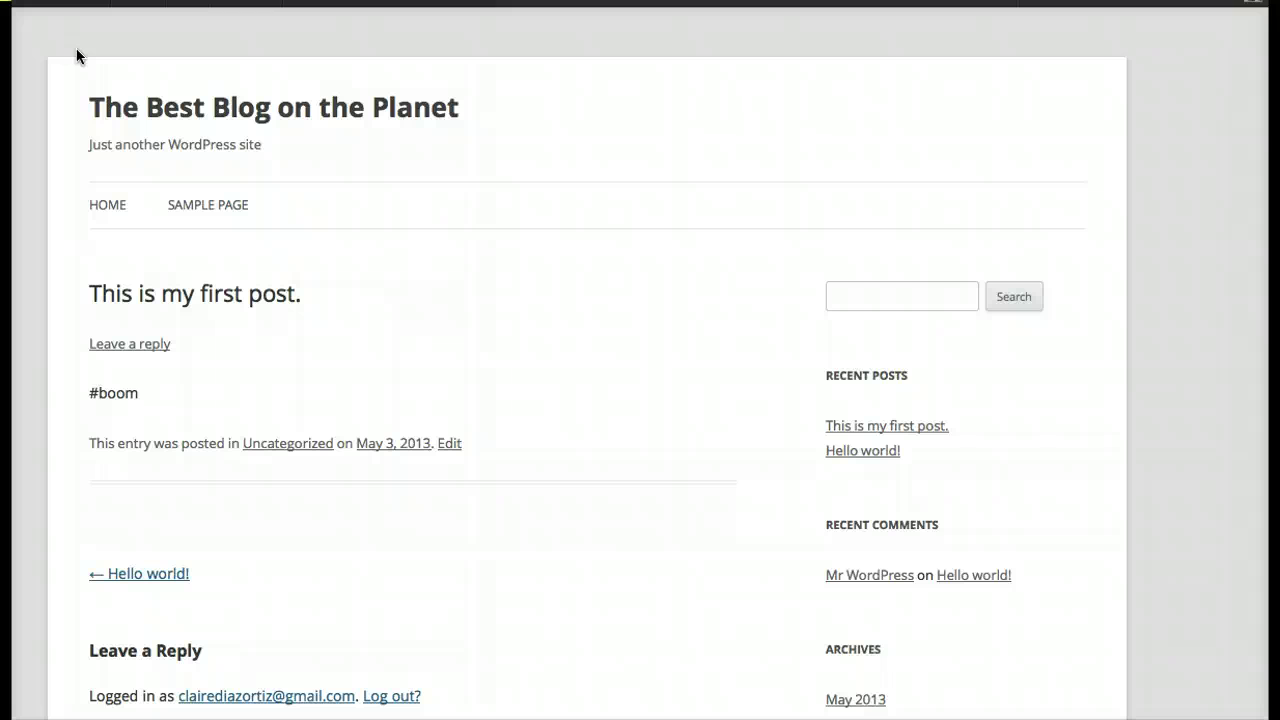
click(63, 43)
click(50, 20)
click(177, 49)
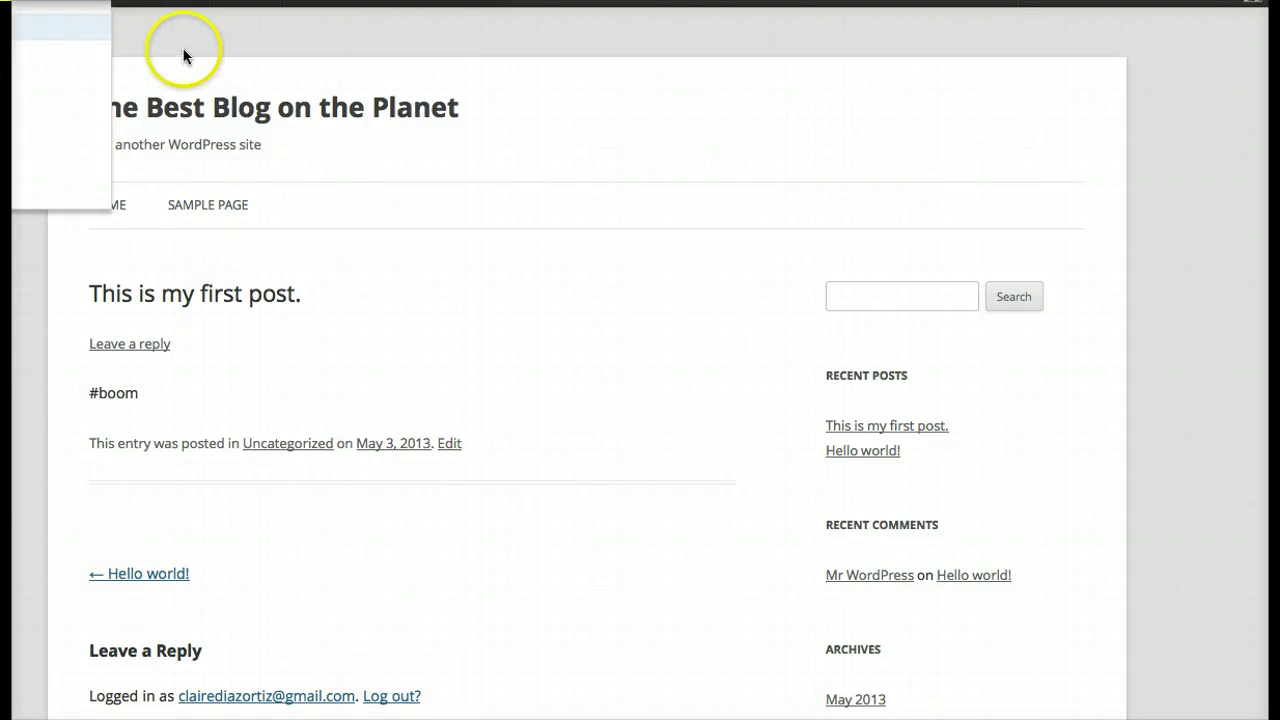